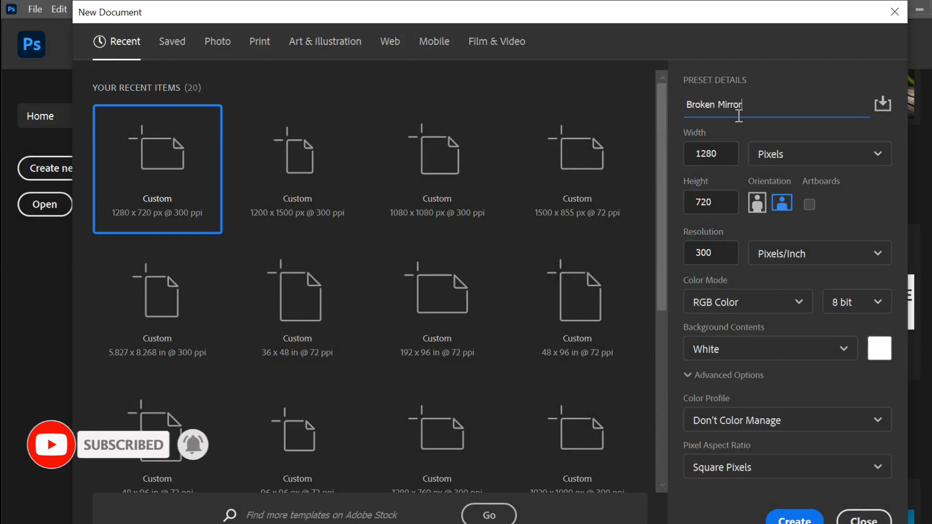
Step: Enter width 1200 and height 1500 px for Broken Mirror and create the document
{"action": "left_click", "coordinate": [719, 154]}
{"action": "type", "text": "1"}
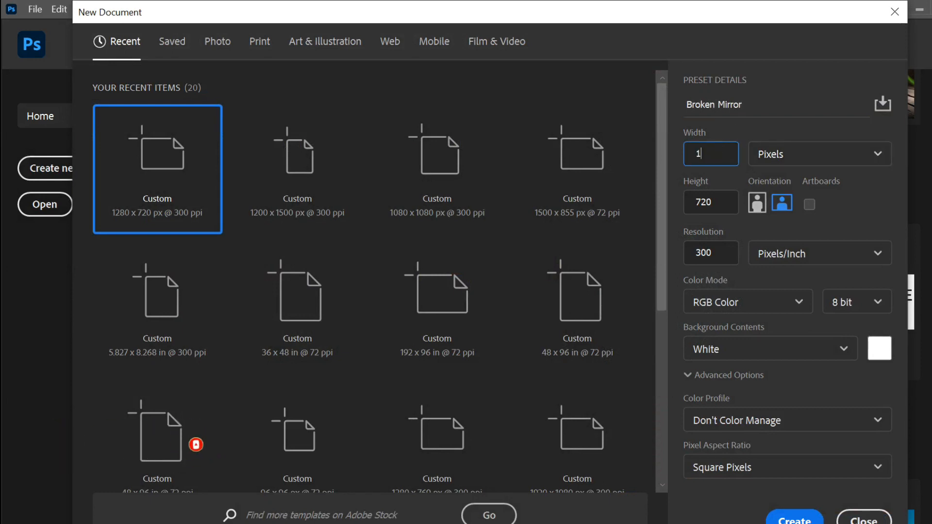
{"action": "left_click", "coordinate": [713, 200]}
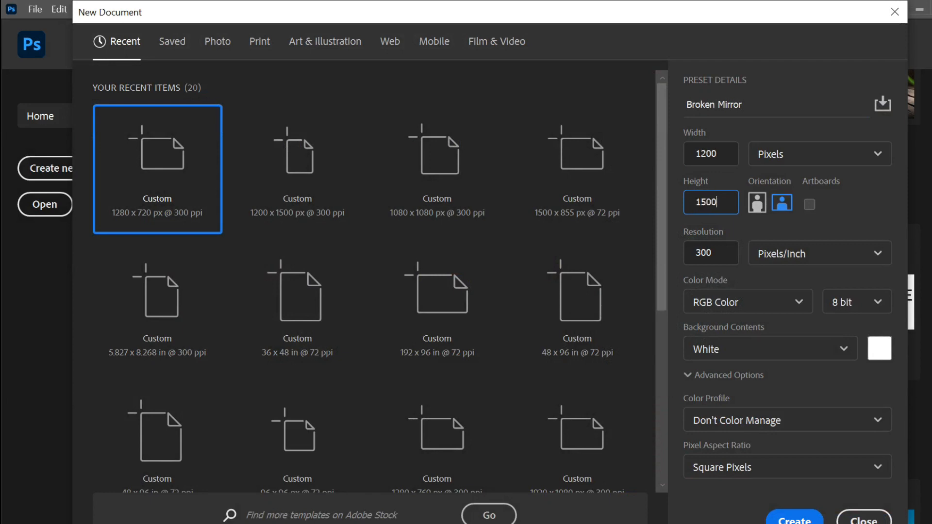
{"action": "type", "text": "1500"}
{"action": "left_click", "coordinate": [782, 517]}
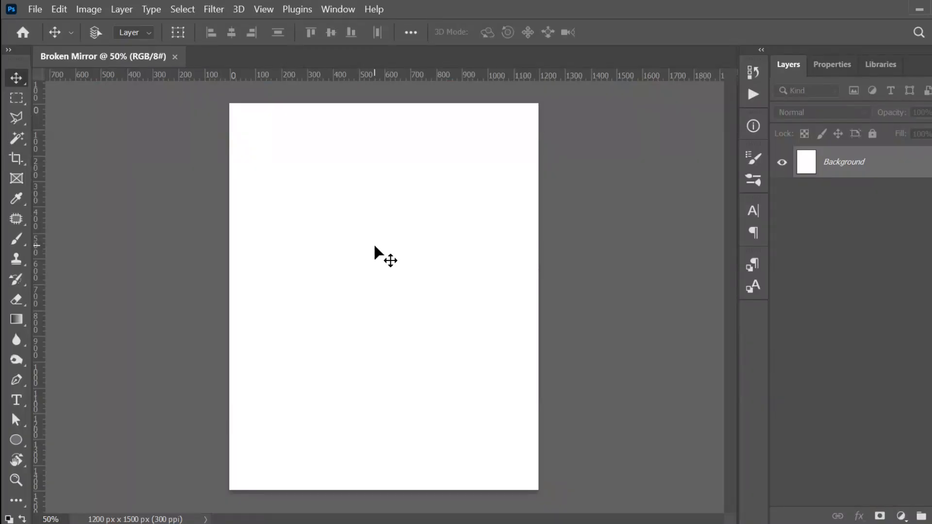
Step: Hide the rulers and drag Girl.jpg from Explorer into the Broken Mirror document
{"action": "key", "text": "ctrl+plus"}
{"action": "key", "text": "ctrl+r"}
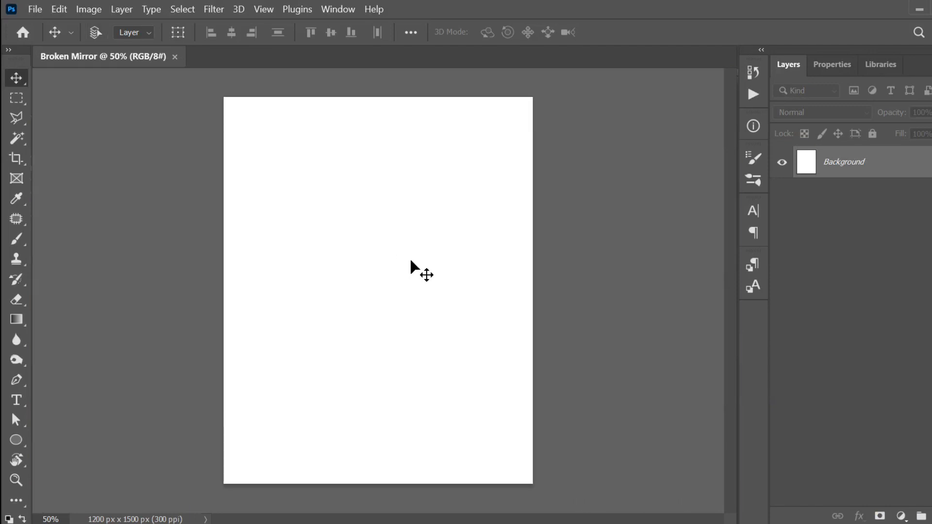
{"action": "mouse_move", "coordinate": [395, 523]}
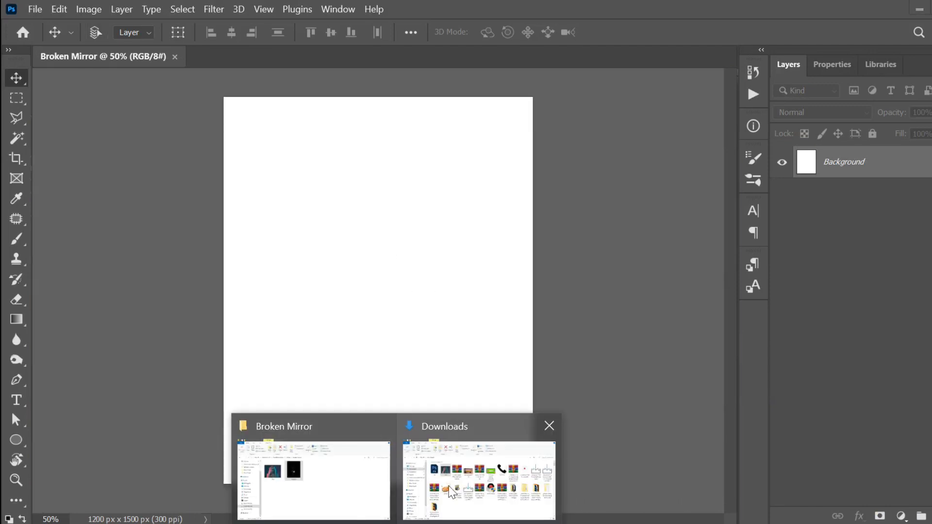
{"action": "left_click", "coordinate": [549, 424]}
{"action": "left_click", "coordinate": [358, 484]}
{"action": "left_click_drag", "start_coordinate": [262, 233], "coordinate": [437, 7]}
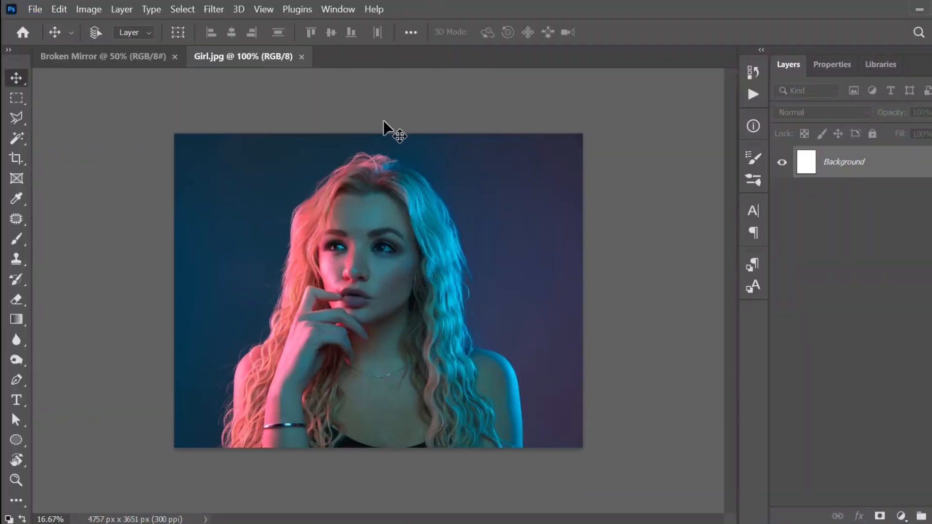
{"action": "left_click", "coordinate": [123, 56]}
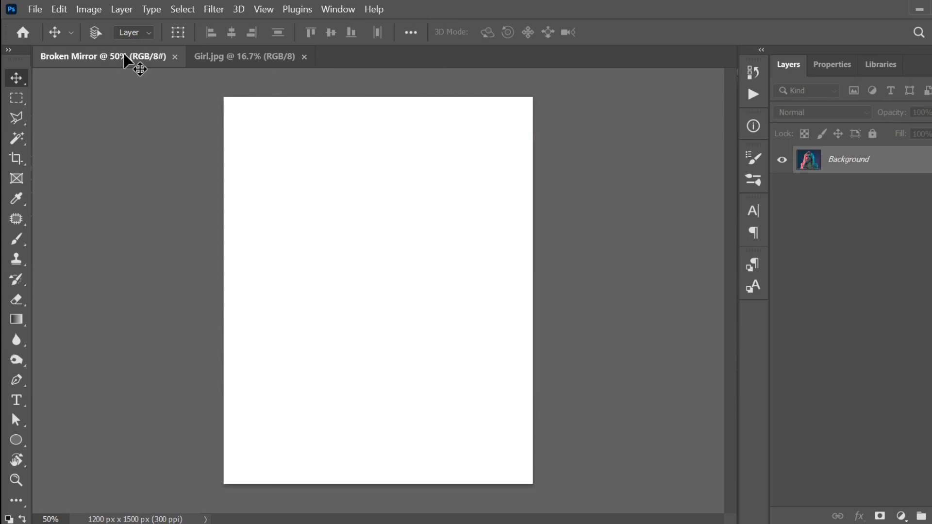
{"action": "left_click_drag", "start_coordinate": [279, 171], "coordinate": [361, 223]}
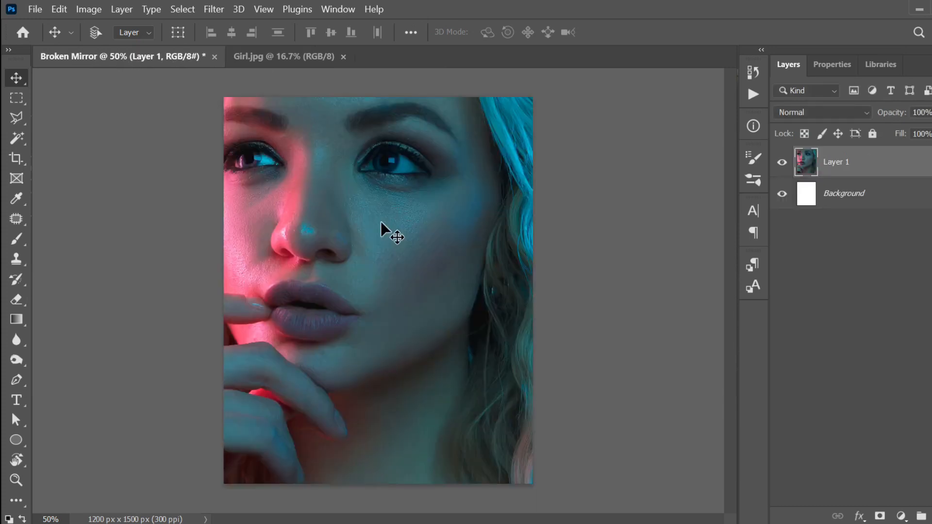
Step: Scale the portrait down to about 41.75% and shift it right to fill the canvas
{"action": "key", "text": "ctrl+t"}
{"action": "key", "text": "ctrl+0"}
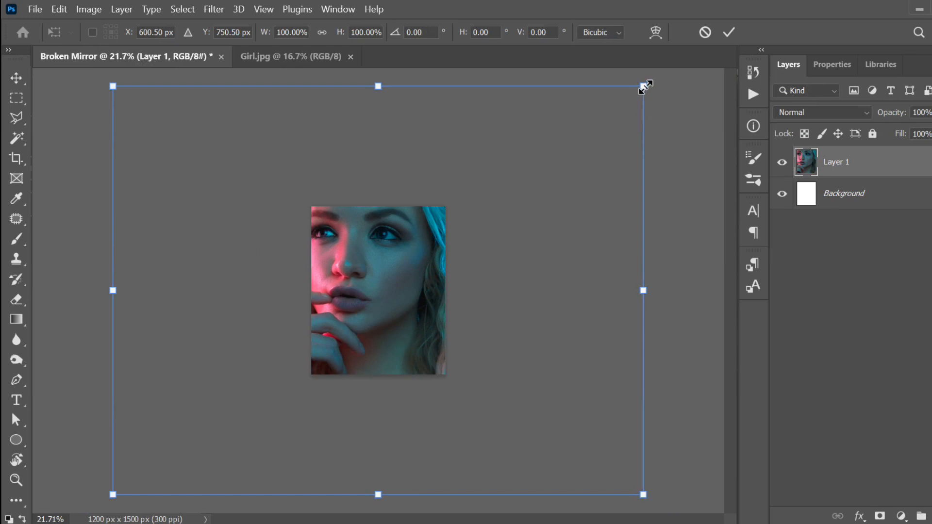
{"action": "left_click_drag", "start_coordinate": [624, 104], "coordinate": [487, 204]}
{"action": "scroll", "coordinate": [369, 278], "scroll_direction": "up", "scroll_amount": 1}
{"action": "left_click_drag", "start_coordinate": [369, 277], "coordinate": [376, 278]}
{"action": "key", "text": "Return"}
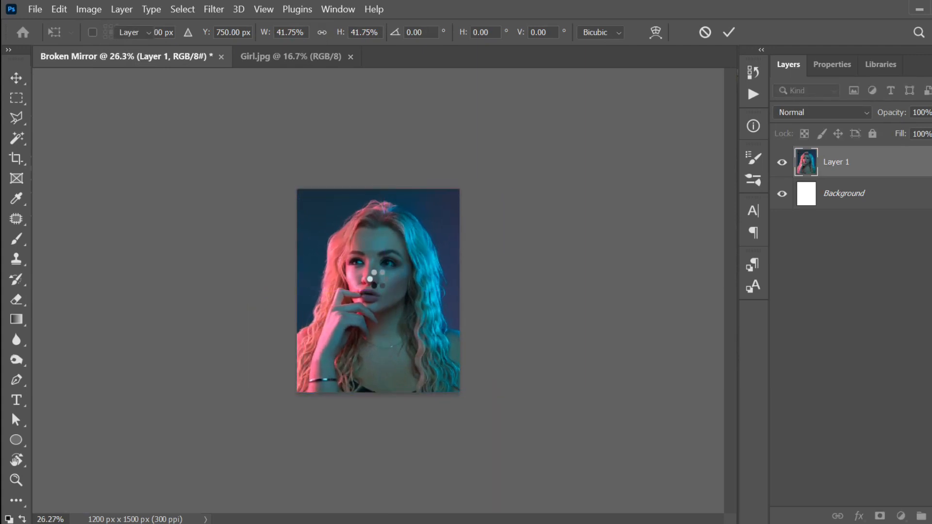
{"action": "scroll", "coordinate": [377, 279], "scroll_direction": "up", "scroll_amount": 1}
{"action": "scroll", "coordinate": [378, 285], "scroll_direction": "up", "scroll_amount": 3}
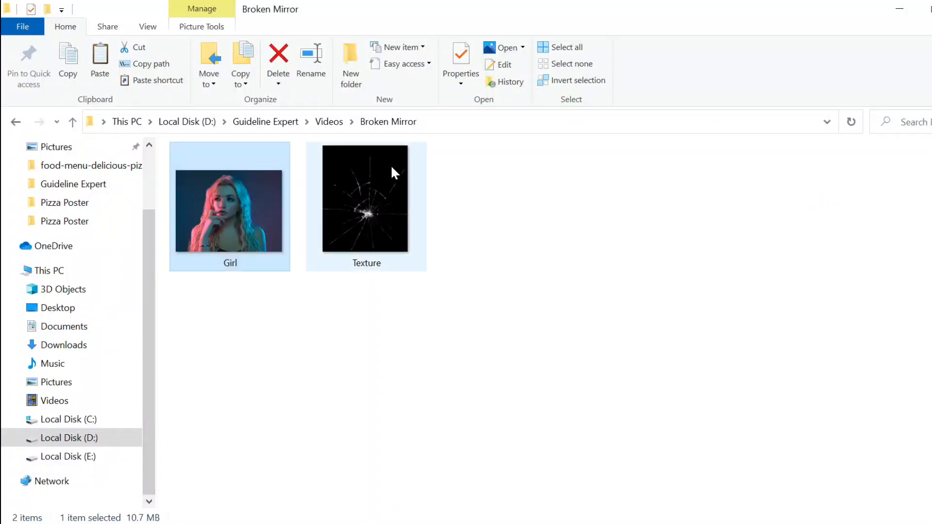
Step: Drag the Texture file from the Broken Mirror folder onto the Photoshop canvas
{"action": "left_click", "coordinate": [385, 202]}
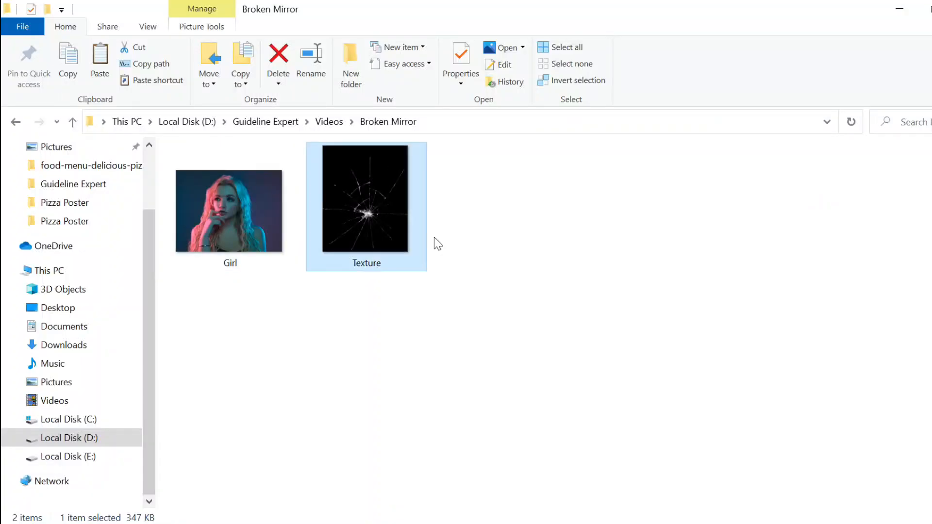
{"action": "left_click_drag", "start_coordinate": [452, 357], "coordinate": [402, 321]}
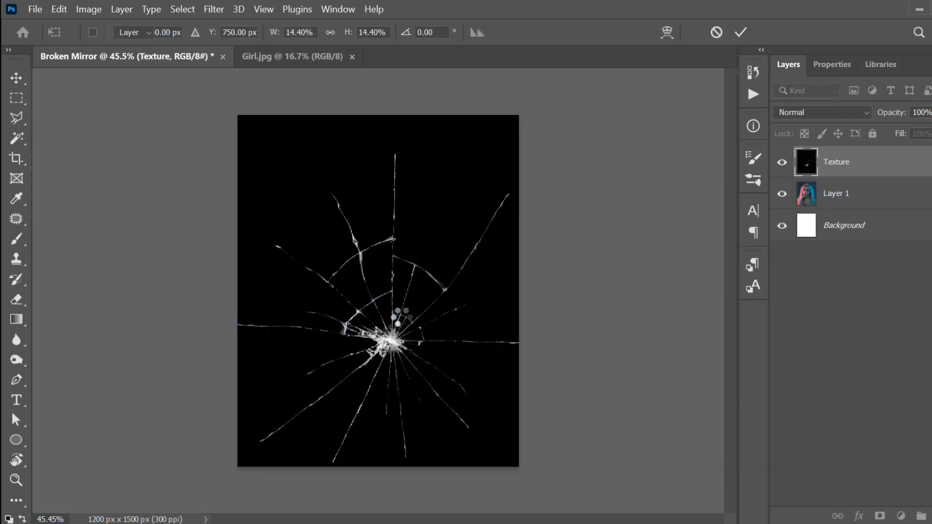
Step: Set the Texture layer's blend mode to Screen
{"action": "left_click", "coordinate": [796, 114]}
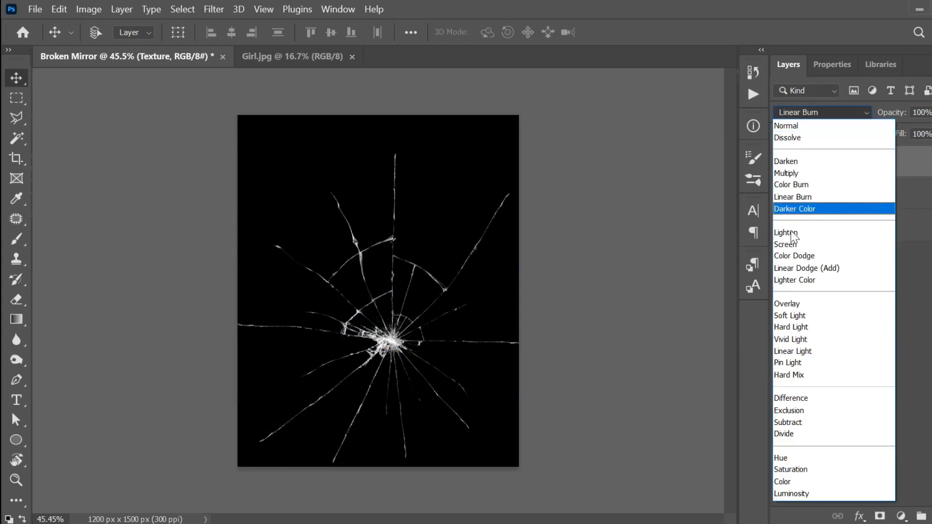
{"action": "left_click", "coordinate": [785, 245]}
{"action": "left_click", "coordinate": [817, 279]}
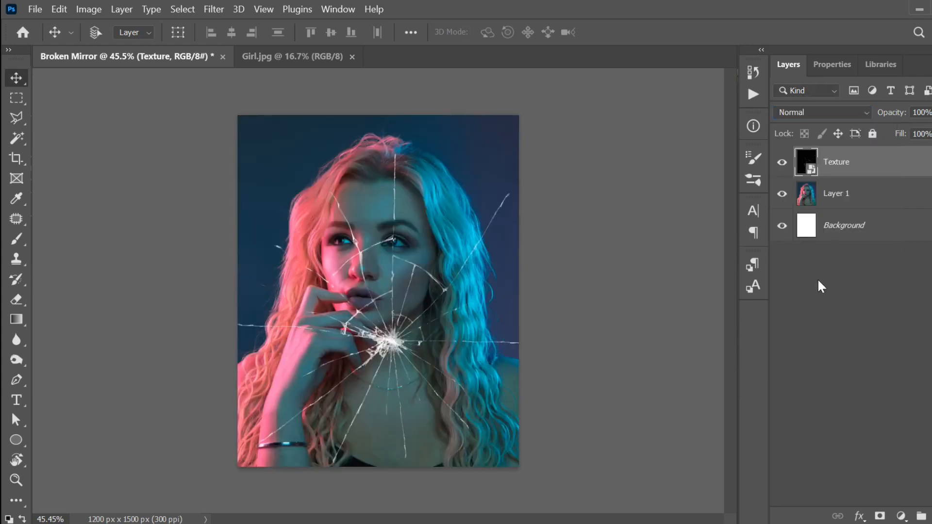
{"action": "left_click", "coordinate": [453, 212]}
{"action": "key", "text": "Return"}
Step: Duplicate Layer 1 to create Layer 1 copy
{"action": "left_click", "coordinate": [828, 196]}
{"action": "right_click", "coordinate": [827, 194]}
{"action": "left_click", "coordinate": [608, 116]}
{"action": "right_click", "coordinate": [846, 199]}
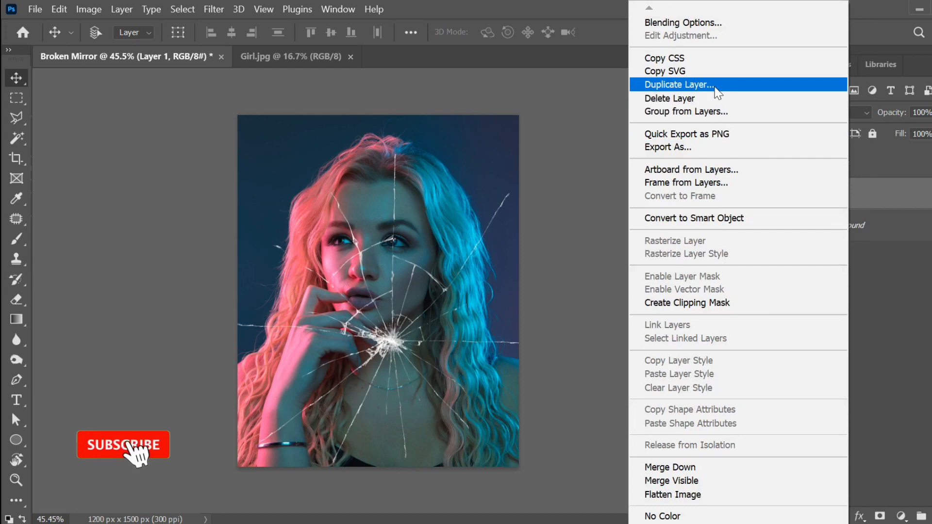
{"action": "left_click", "coordinate": [699, 86]}
{"action": "left_click", "coordinate": [626, 136]}
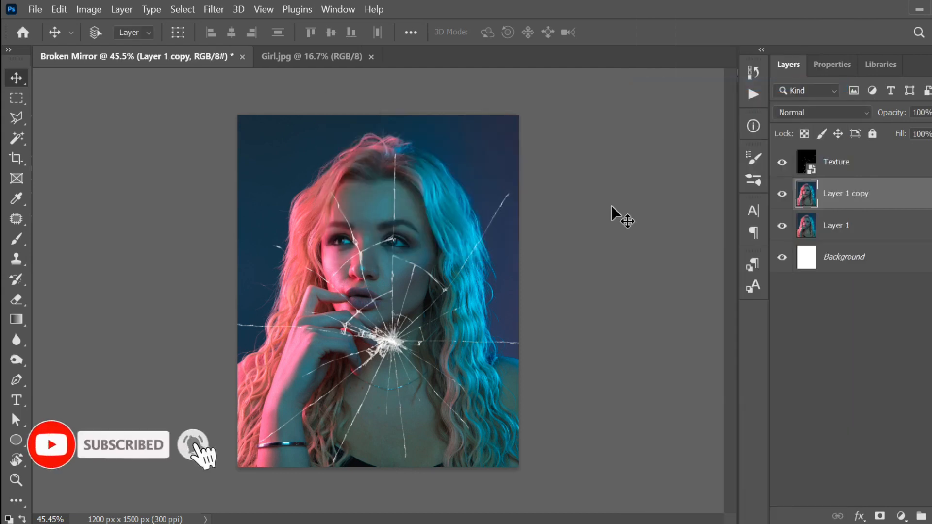
{"action": "right_click", "coordinate": [610, 205]}
{"action": "left_click", "coordinate": [584, 168]}
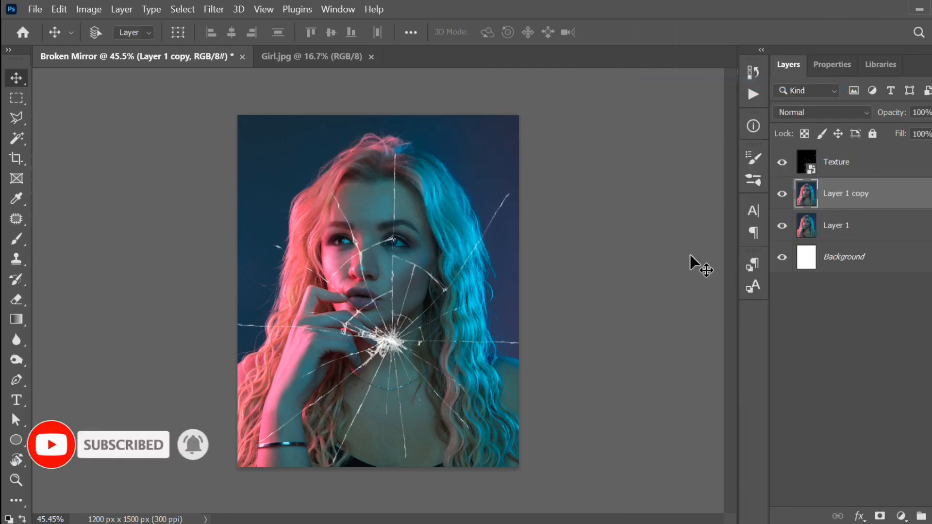
Step: Add a layer mask to Layer 1 copy, shift it 46 px left, and invert the mask to black
{"action": "left_click", "coordinate": [880, 516]}
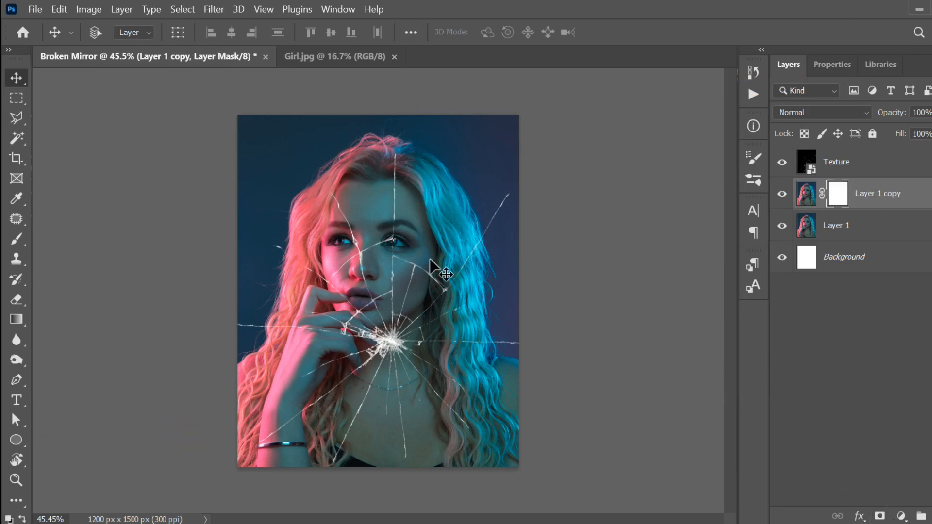
{"action": "left_click_drag", "start_coordinate": [423, 237], "coordinate": [416, 245]}
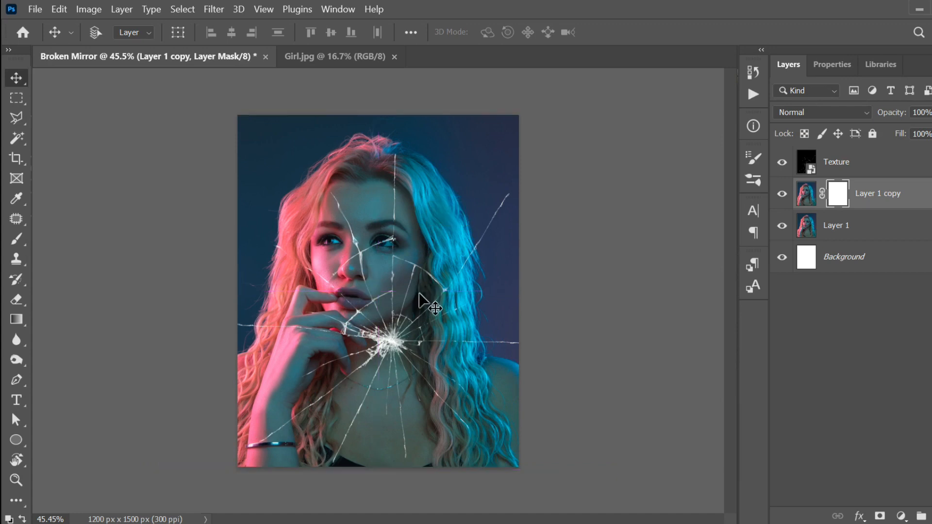
{"action": "left_click", "coordinate": [842, 163]}
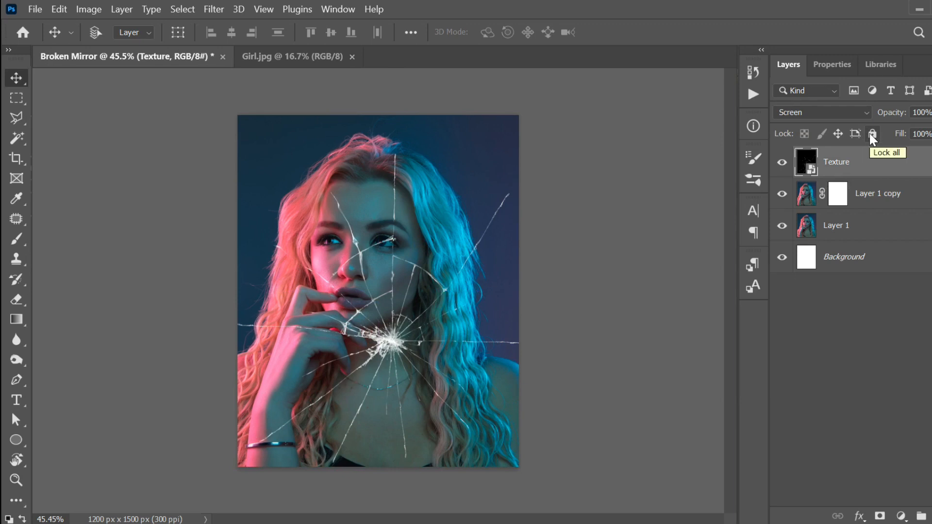
{"action": "left_click", "coordinate": [839, 196]}
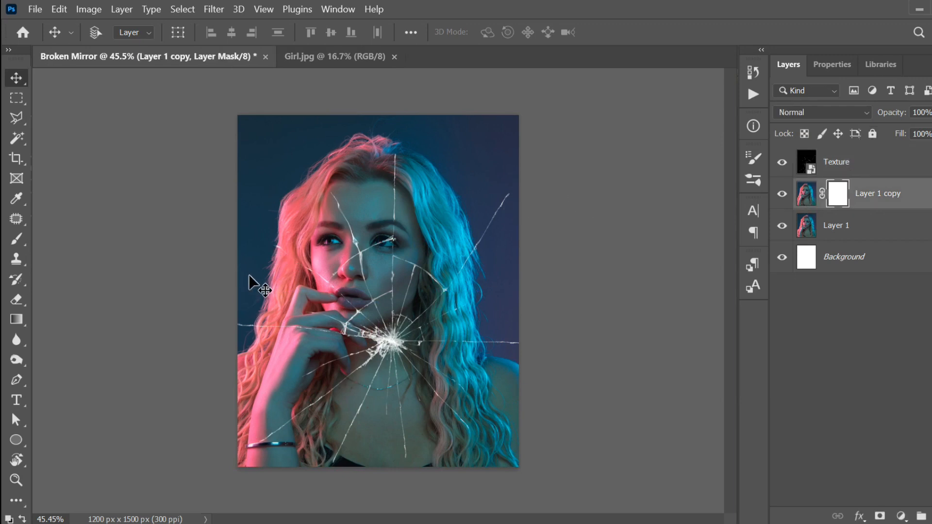
{"action": "key", "text": "ctrl+i"}
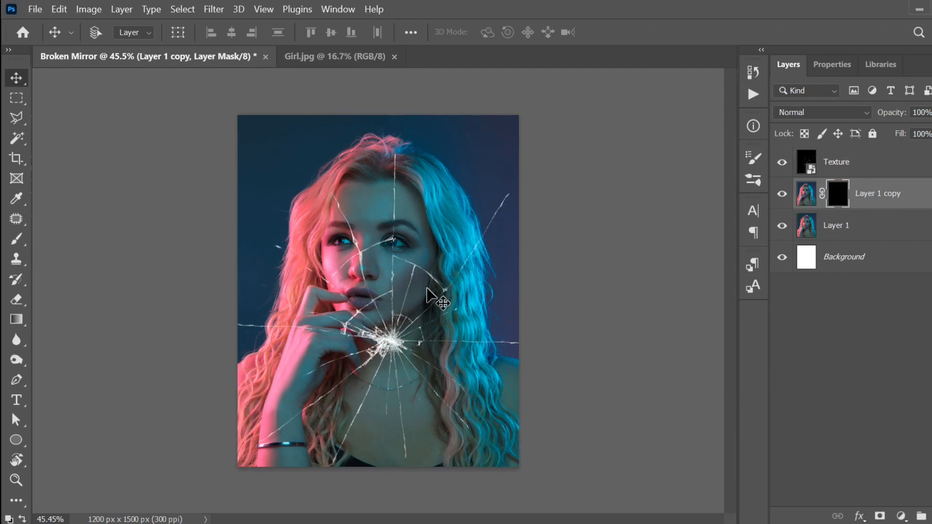
{"action": "left_click", "coordinate": [16, 120]}
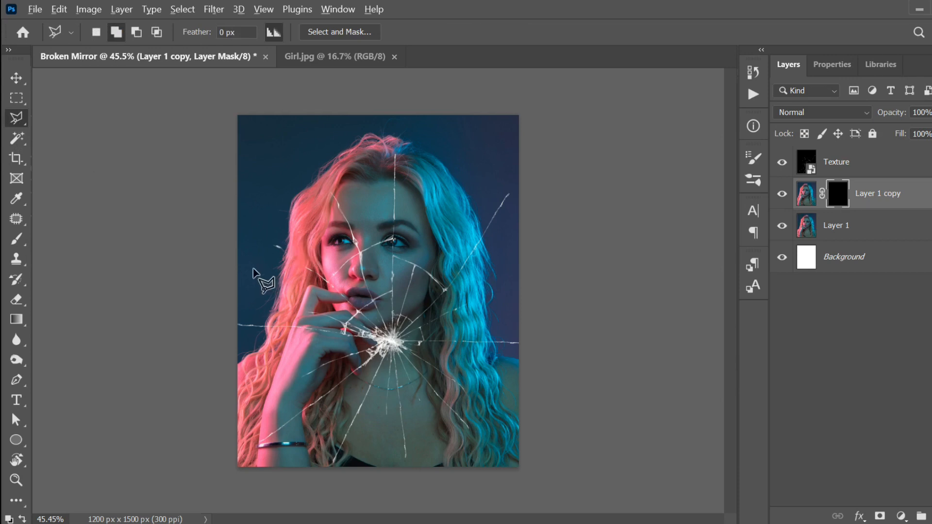
Step: Trace the shard outline from the starburst up along the crack past the nose
{"action": "scroll", "coordinate": [272, 292], "scroll_direction": "up", "scroll_amount": 5}
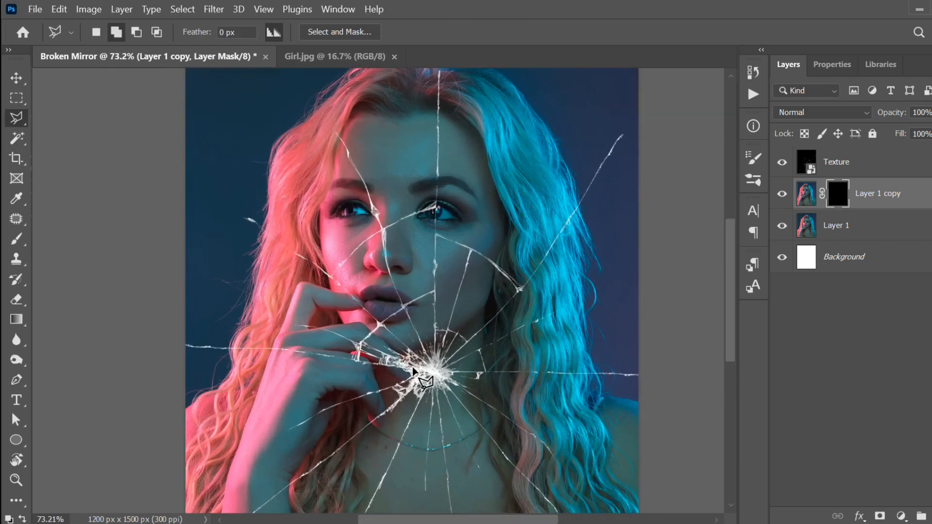
{"action": "scroll", "coordinate": [435, 371], "scroll_direction": "up", "scroll_amount": 1}
{"action": "scroll", "coordinate": [434, 372], "scroll_direction": "up", "scroll_amount": 1}
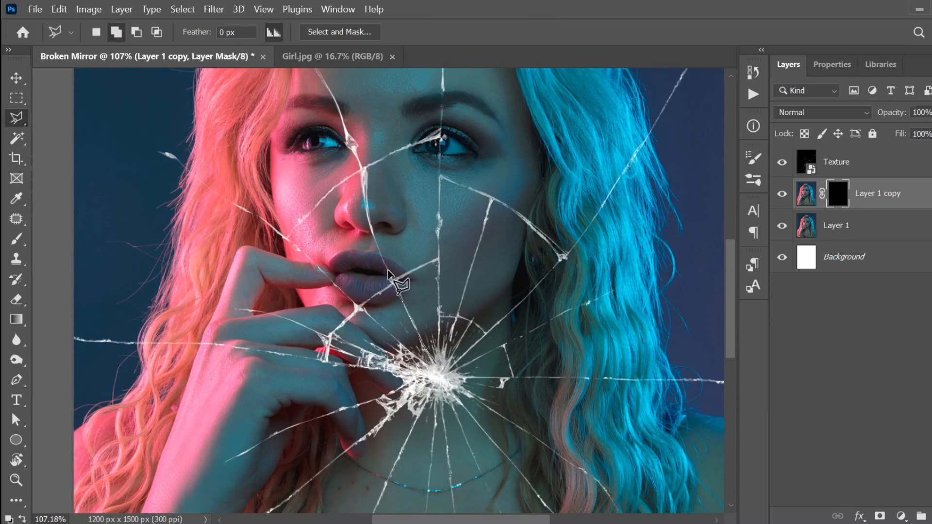
{"action": "left_click_drag", "start_coordinate": [388, 272], "coordinate": [431, 351]}
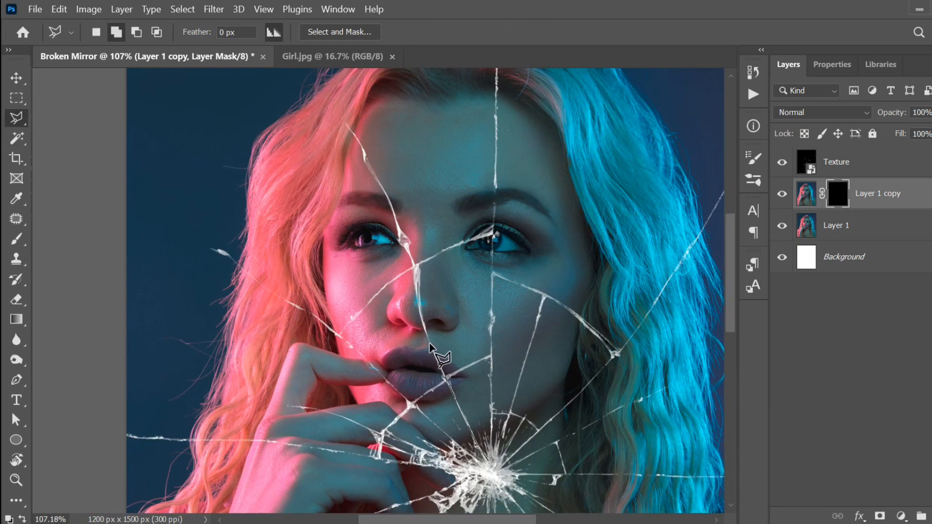
{"action": "left_click", "coordinate": [420, 312]}
{"action": "left_click", "coordinate": [416, 271]}
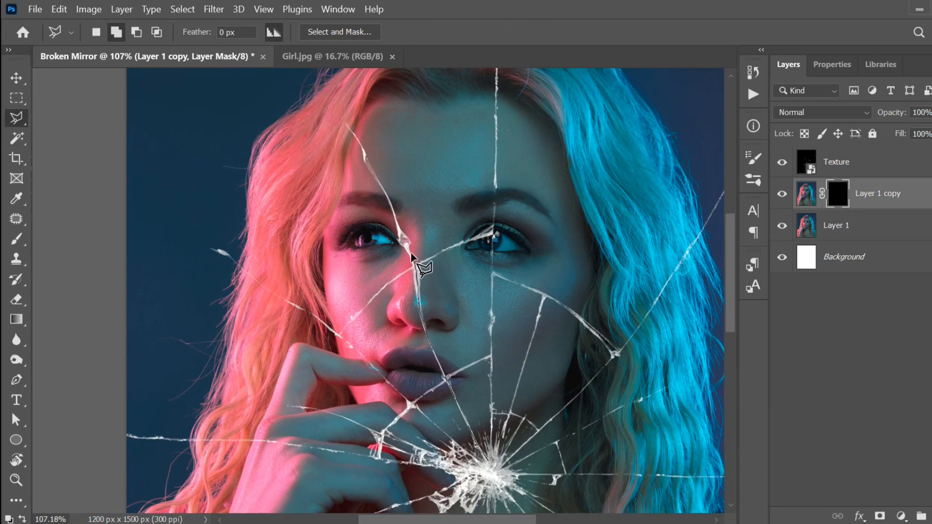
{"action": "left_click", "coordinate": [409, 250]}
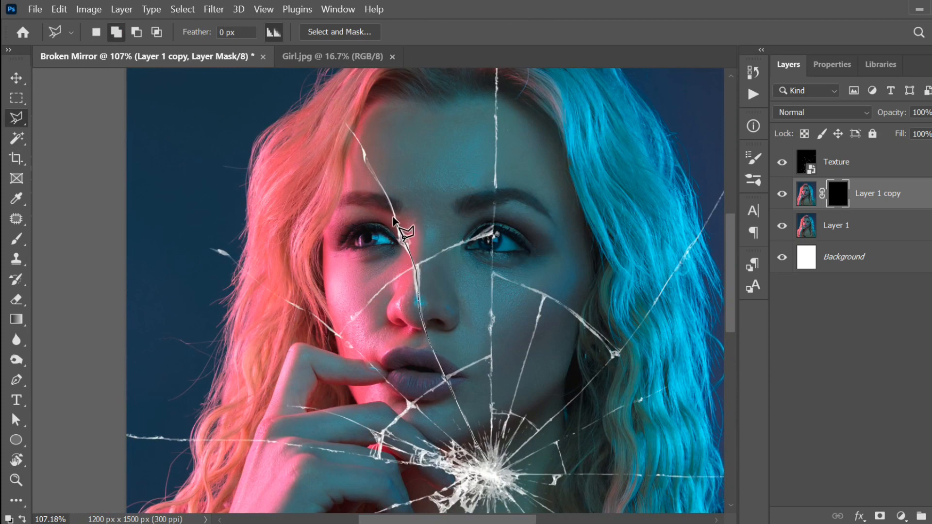
{"action": "left_click", "coordinate": [394, 211]}
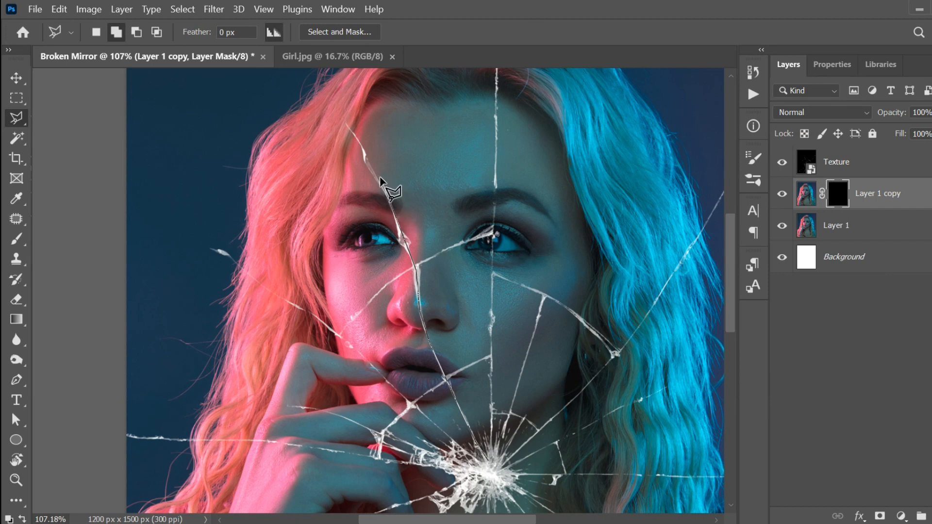
{"action": "left_click", "coordinate": [365, 159]}
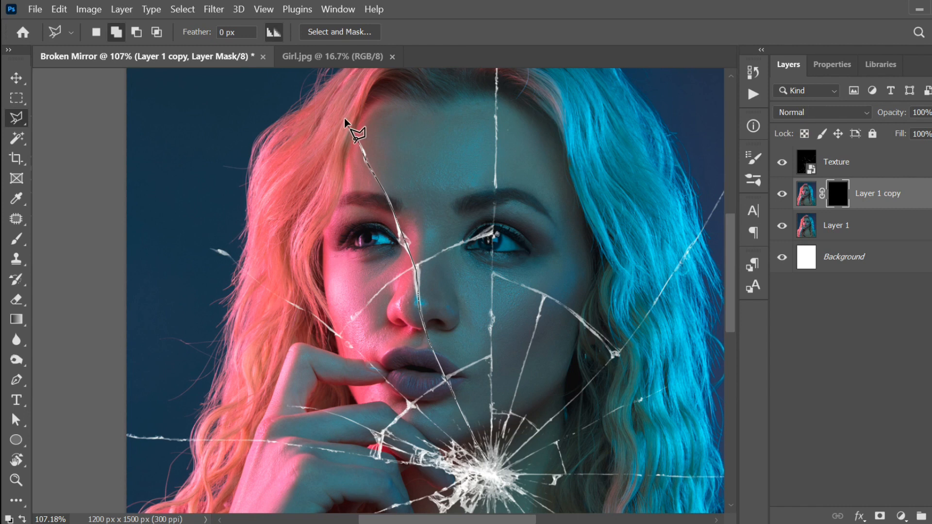
{"action": "left_click_drag", "start_coordinate": [344, 120], "coordinate": [362, 202]}
{"action": "left_click", "coordinate": [343, 175]}
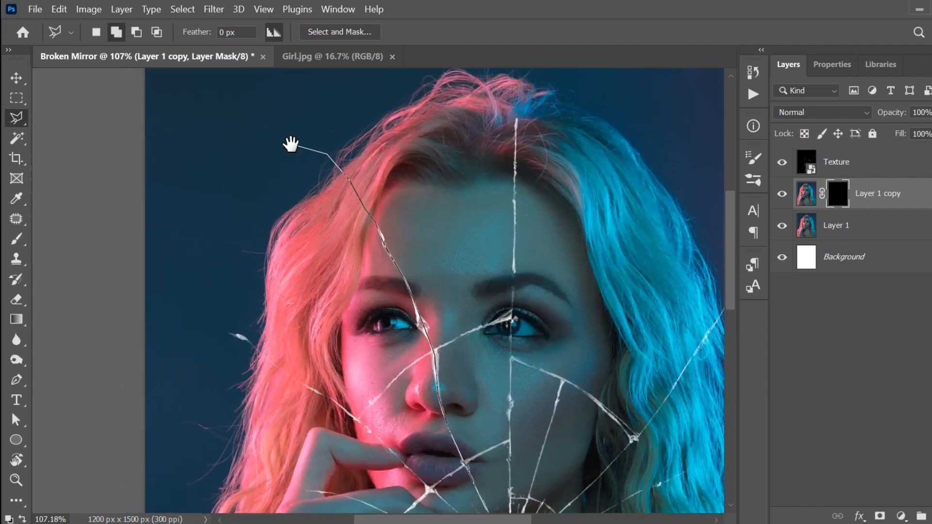
Step: Continue the outline around the top-left corner and back to the starburst, closing the selection
{"action": "left_click_drag", "start_coordinate": [294, 141], "coordinate": [334, 242]}
{"action": "left_click", "coordinate": [316, 171]}
{"action": "left_click", "coordinate": [279, 96]}
{"action": "left_click", "coordinate": [198, 92]}
{"action": "left_click", "coordinate": [107, 167]}
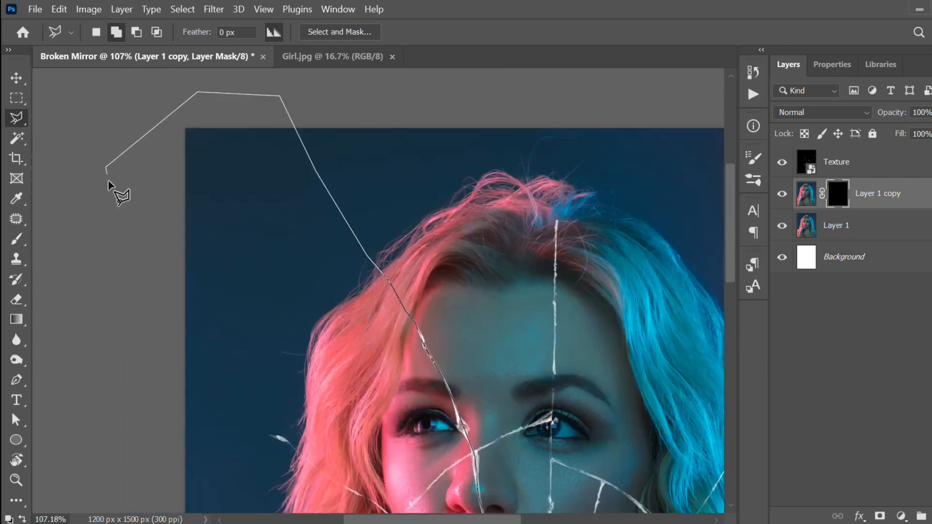
{"action": "left_click_drag", "start_coordinate": [138, 357], "coordinate": [116, 204]}
{"action": "left_click", "coordinate": [98, 265]}
{"action": "left_click", "coordinate": [154, 208]}
{"action": "left_click", "coordinate": [264, 289]}
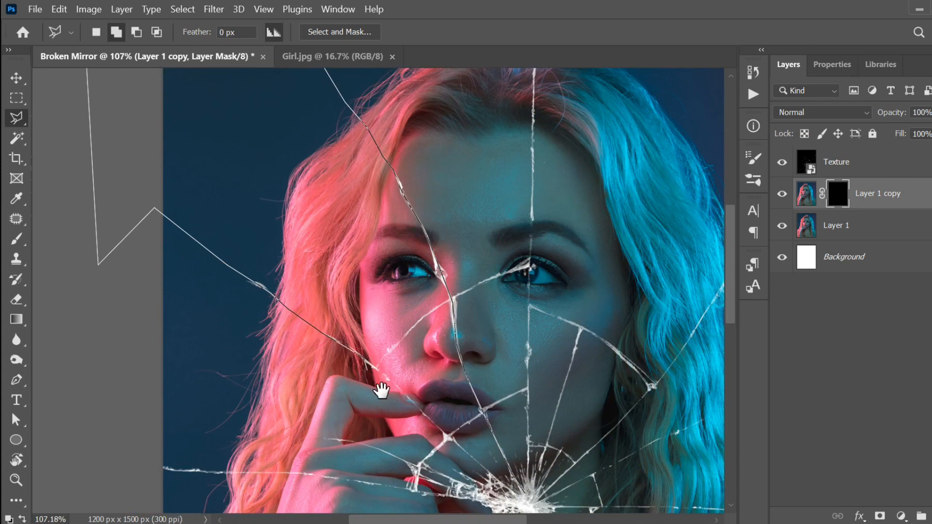
{"action": "left_click_drag", "start_coordinate": [388, 398], "coordinate": [340, 327]}
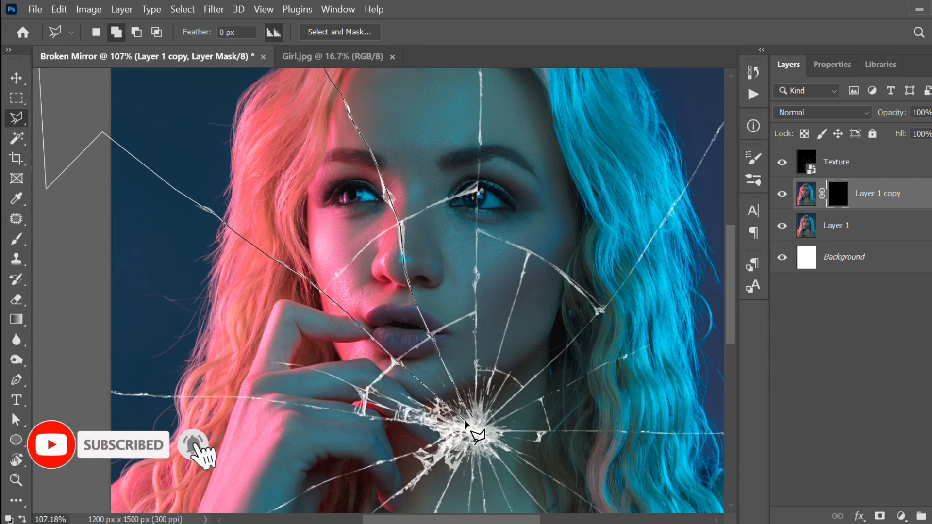
{"action": "double_click", "coordinate": [475, 429]}
Step: Fill the shard selection white on the mask and deselect
{"action": "scroll", "coordinate": [474, 430], "scroll_direction": "down", "scroll_amount": 4}
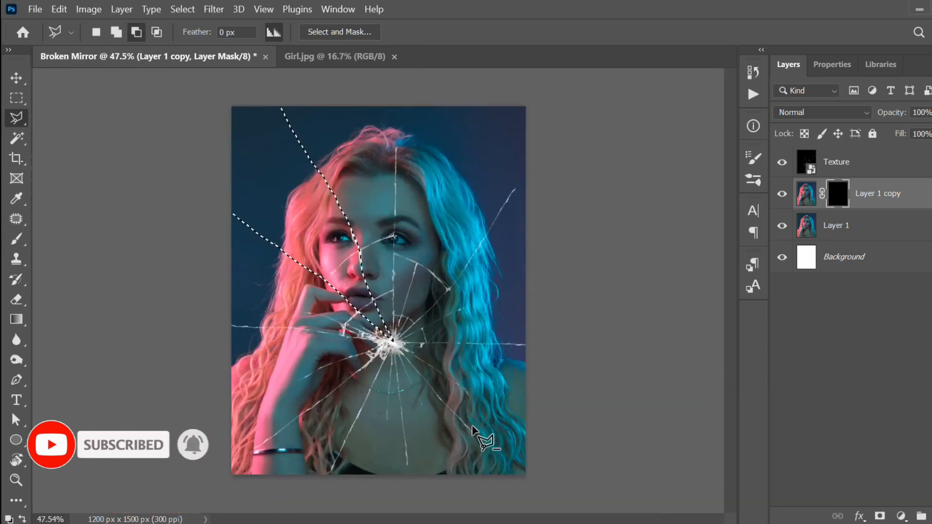
{"action": "key", "text": "shift"}
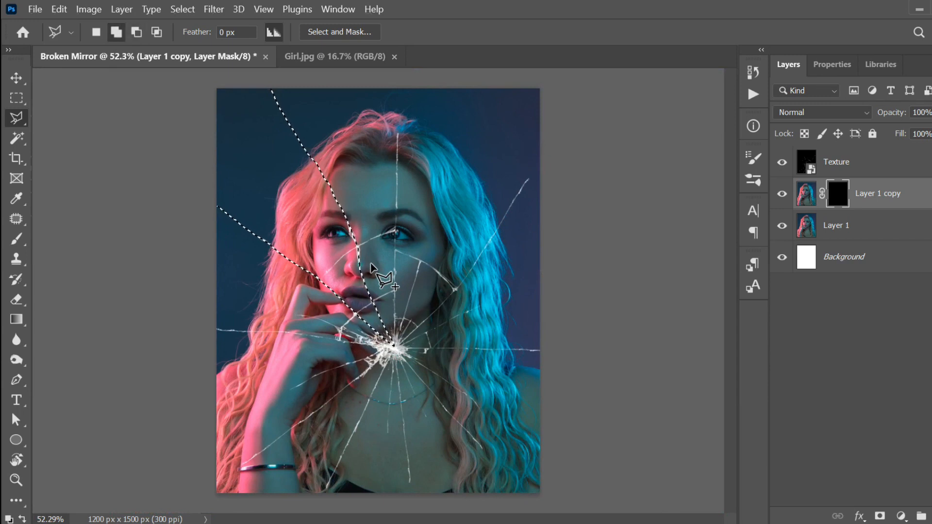
{"action": "key", "text": "alt+BackSpace"}
{"action": "key", "text": "ctrl+d"}
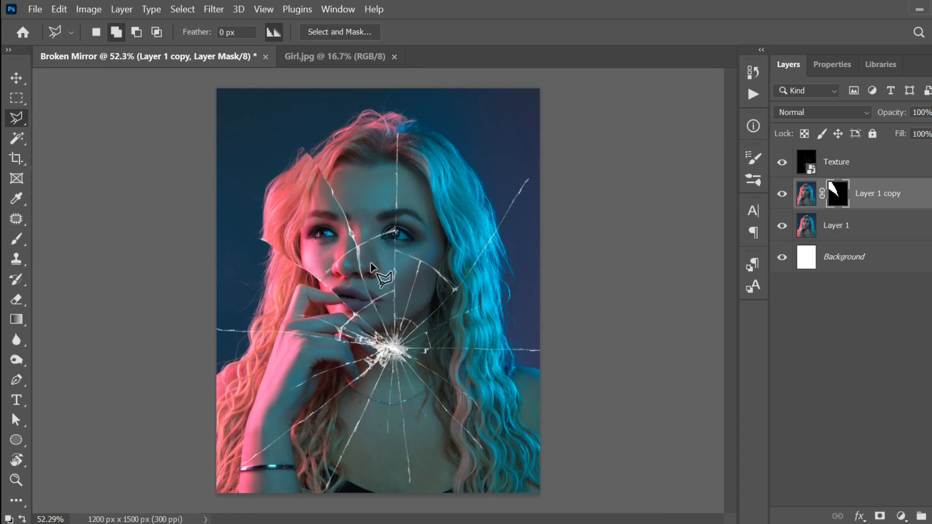
Step: Outline a thin strip shard from the starburst across the hand past the left edge, then deselect
{"action": "scroll", "coordinate": [330, 296], "scroll_direction": "up", "scroll_amount": 5}
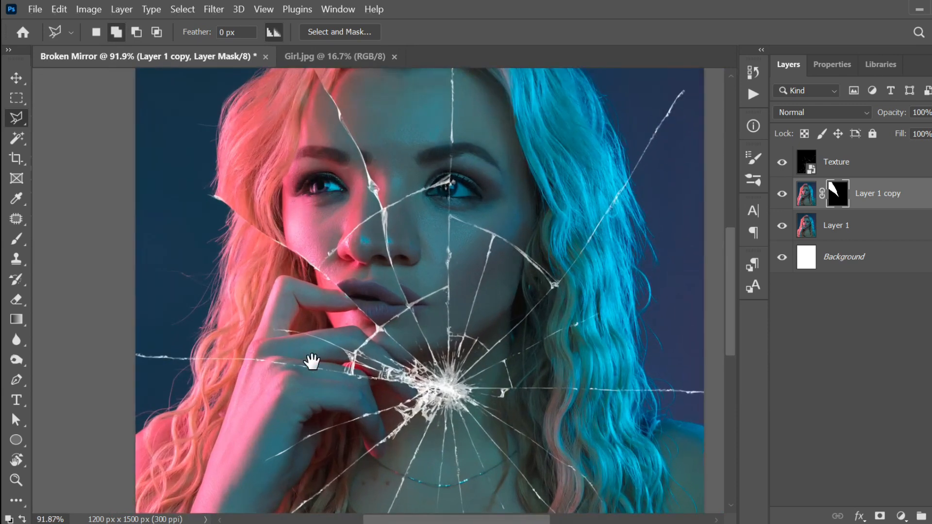
{"action": "left_click_drag", "start_coordinate": [312, 362], "coordinate": [349, 327]}
{"action": "scroll", "coordinate": [382, 340], "scroll_direction": "up", "scroll_amount": 2}
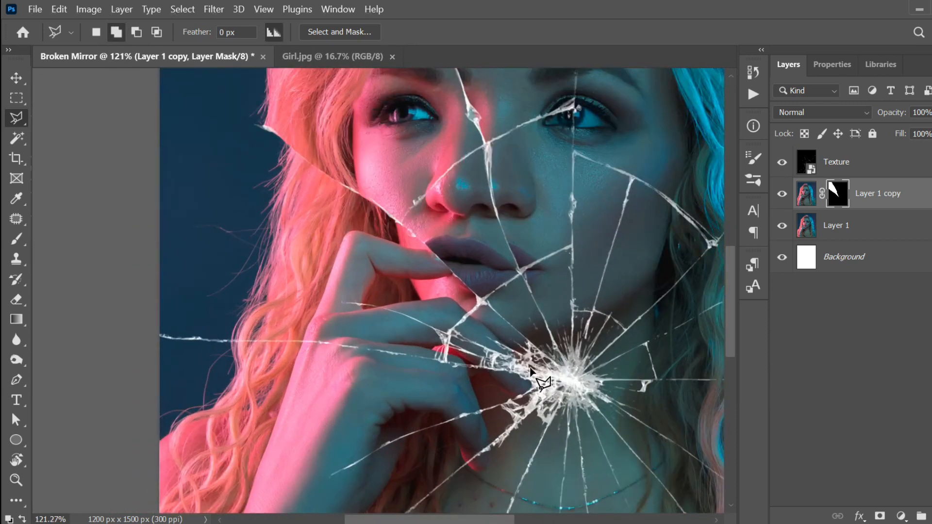
{"action": "left_click", "coordinate": [542, 371]}
{"action": "left_click", "coordinate": [430, 328]}
{"action": "left_click", "coordinate": [338, 303]}
{"action": "left_click", "coordinate": [258, 296]}
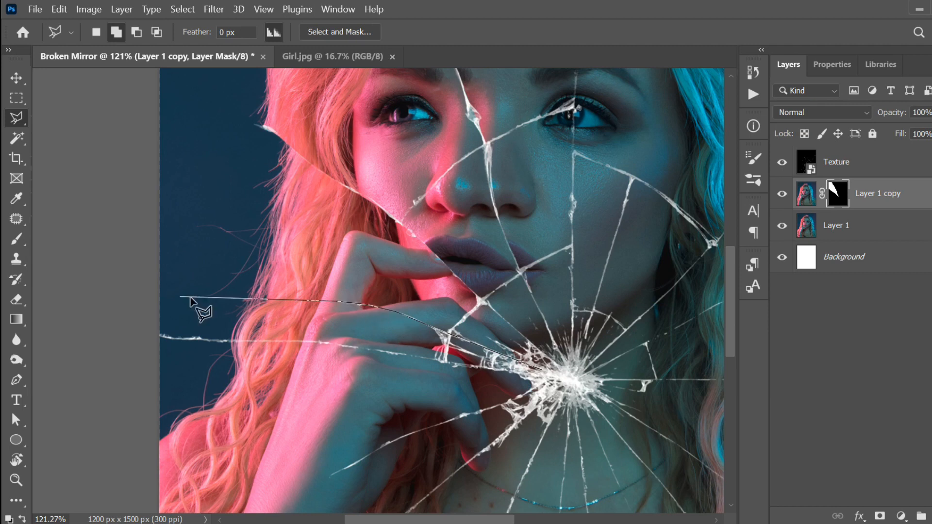
{"action": "left_click", "coordinate": [135, 287]}
{"action": "left_click", "coordinate": [124, 320]}
{"action": "left_click", "coordinate": [160, 337]}
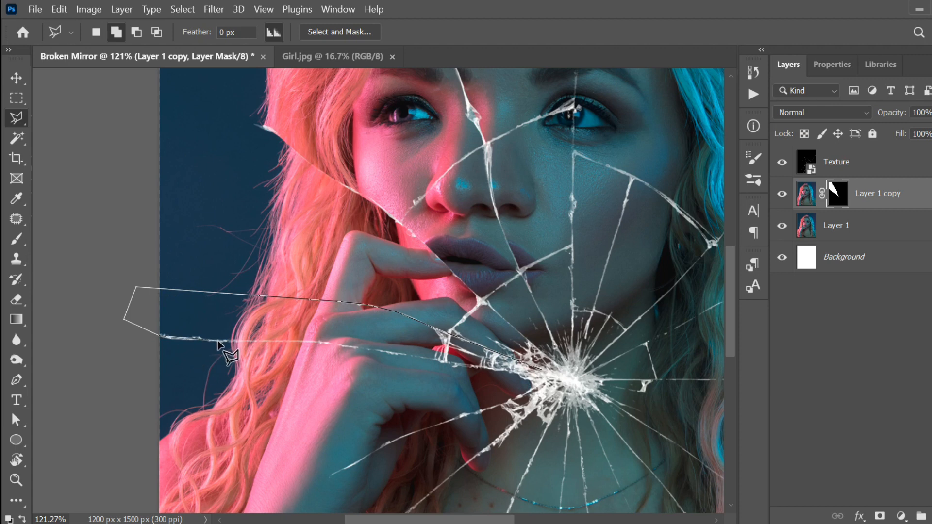
{"action": "left_click", "coordinate": [317, 342]}
{"action": "left_click", "coordinate": [548, 376]}
{"action": "scroll", "coordinate": [548, 377], "scroll_direction": "down", "scroll_amount": 3}
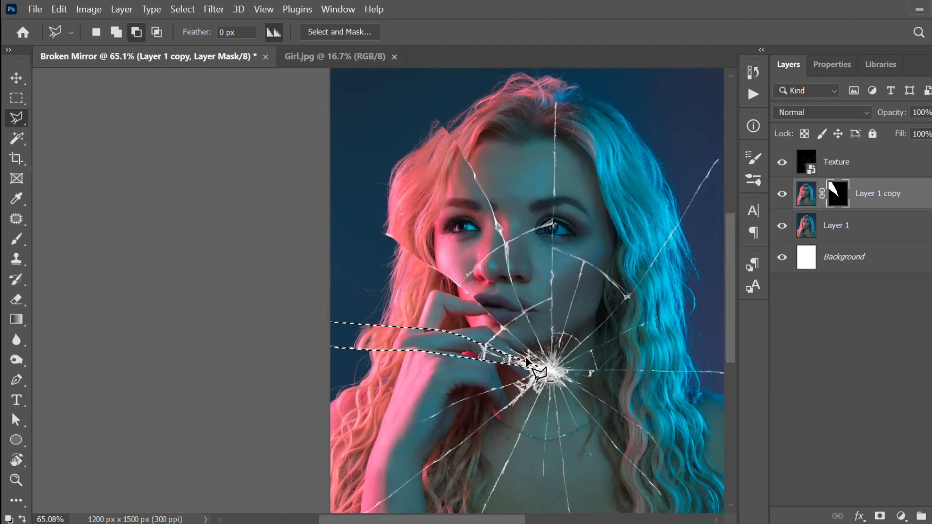
{"action": "key", "text": "ctrl+d"}
Step: Trace a long wedge shard from the starburst down the arm past the left edge
{"action": "scroll", "coordinate": [521, 359], "scroll_direction": "down", "scroll_amount": 2}
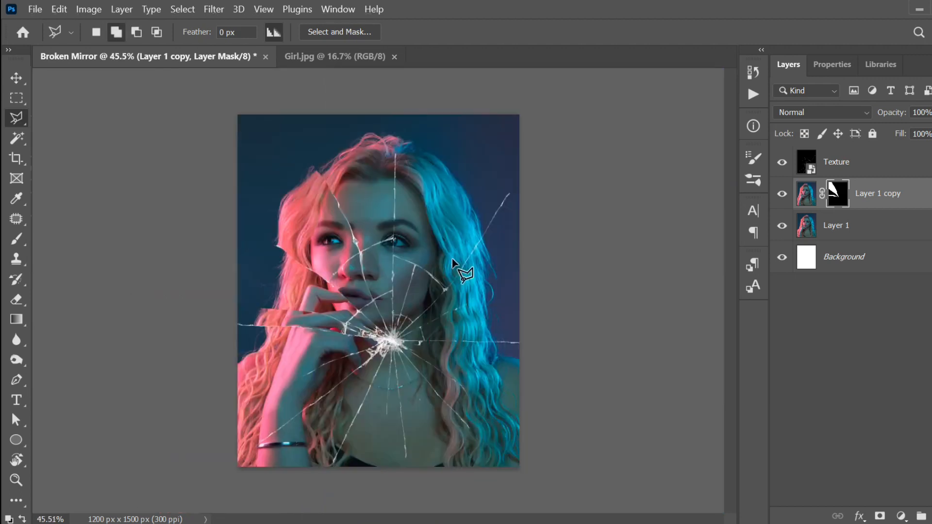
{"action": "scroll", "coordinate": [333, 325], "scroll_direction": "up", "scroll_amount": 2}
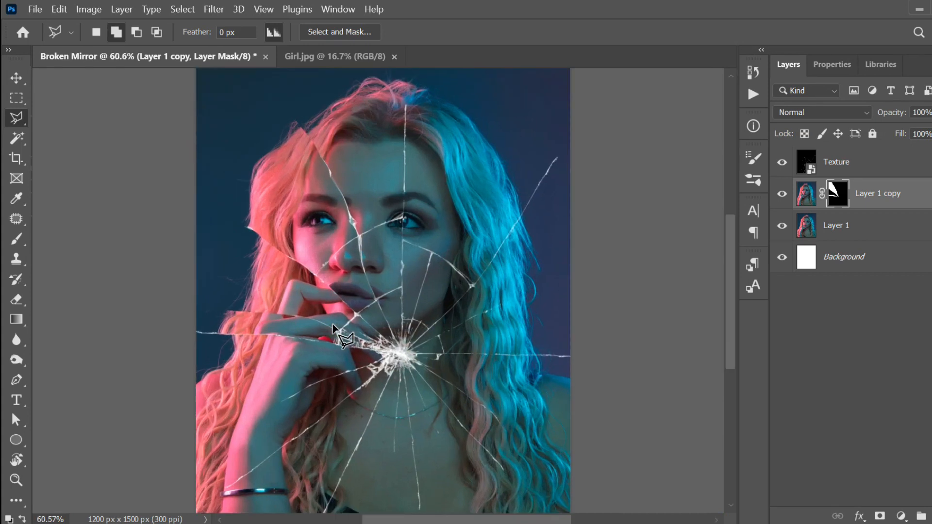
{"action": "scroll", "coordinate": [299, 403], "scroll_direction": "up", "scroll_amount": 3}
{"action": "left_click_drag", "start_coordinate": [316, 406], "coordinate": [421, 274]}
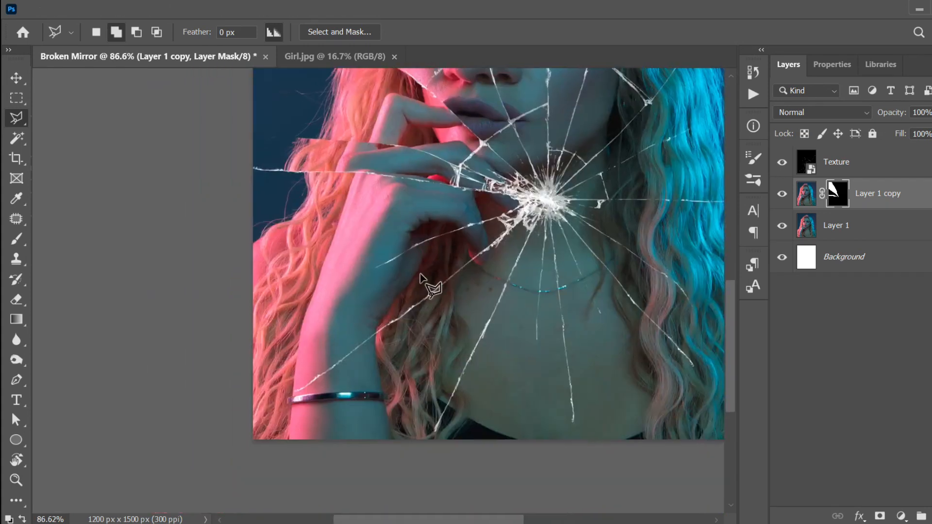
{"action": "scroll", "coordinate": [421, 277], "scroll_direction": "up", "scroll_amount": 2}
{"action": "left_click", "coordinate": [577, 172]}
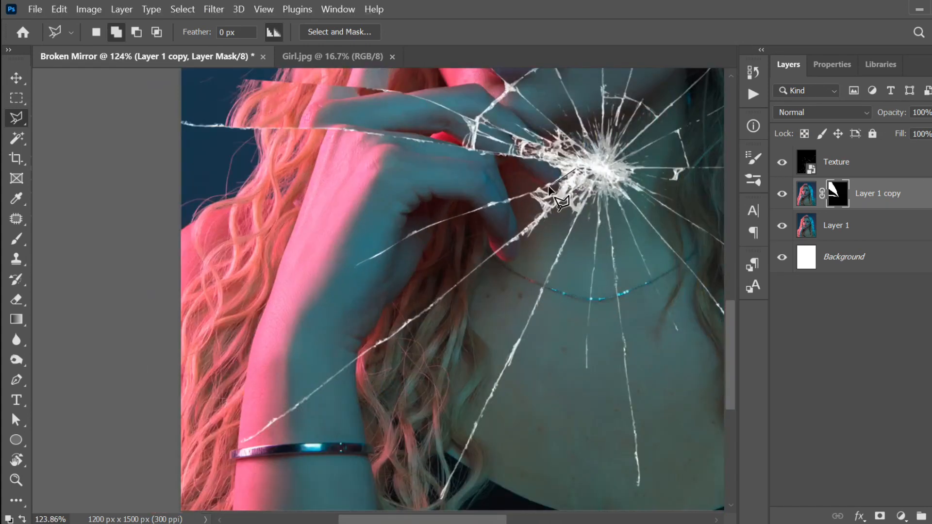
{"action": "left_click", "coordinate": [418, 230]}
{"action": "left_click", "coordinate": [74, 477]}
{"action": "left_click", "coordinate": [97, 495]}
{"action": "left_click", "coordinate": [181, 479]}
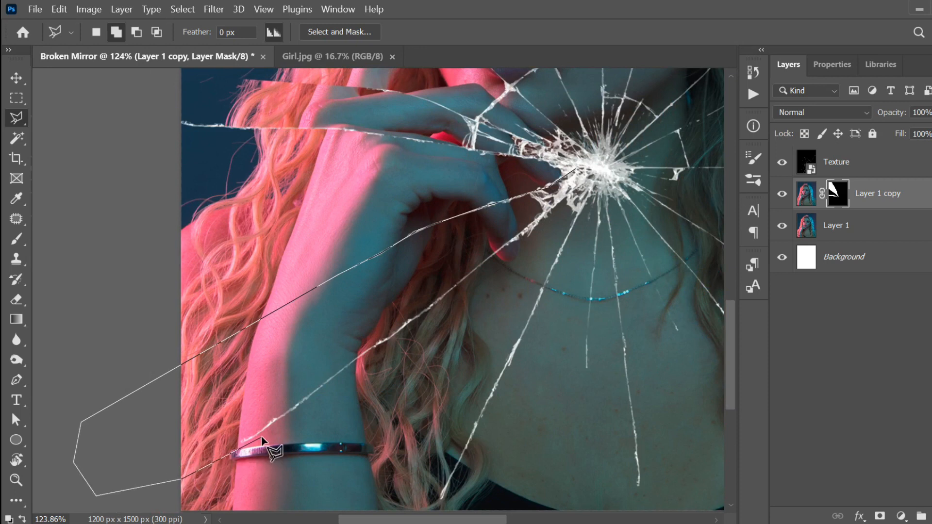
{"action": "left_click", "coordinate": [328, 378]}
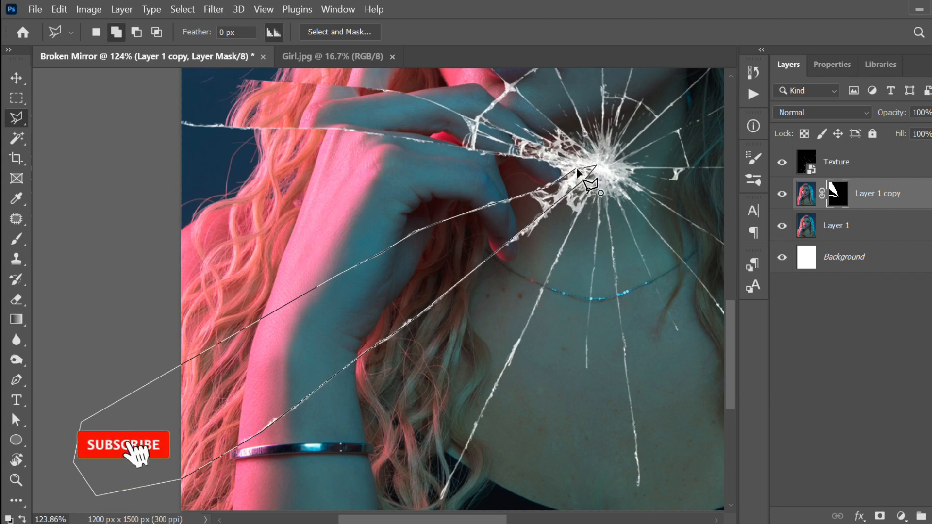
Step: Fill the arm shard white on the mask and deselect
{"action": "scroll", "coordinate": [418, 270], "scroll_direction": "down", "scroll_amount": 5}
{"action": "key", "text": "alt+BackSpace"}
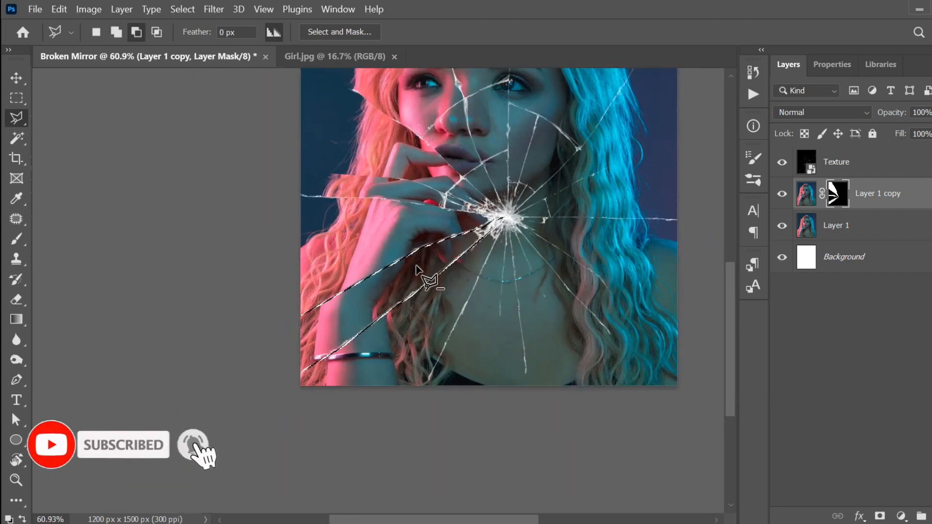
{"action": "key", "text": "ctrl+d"}
{"action": "scroll", "coordinate": [418, 272], "scroll_direction": "down", "scroll_amount": 2}
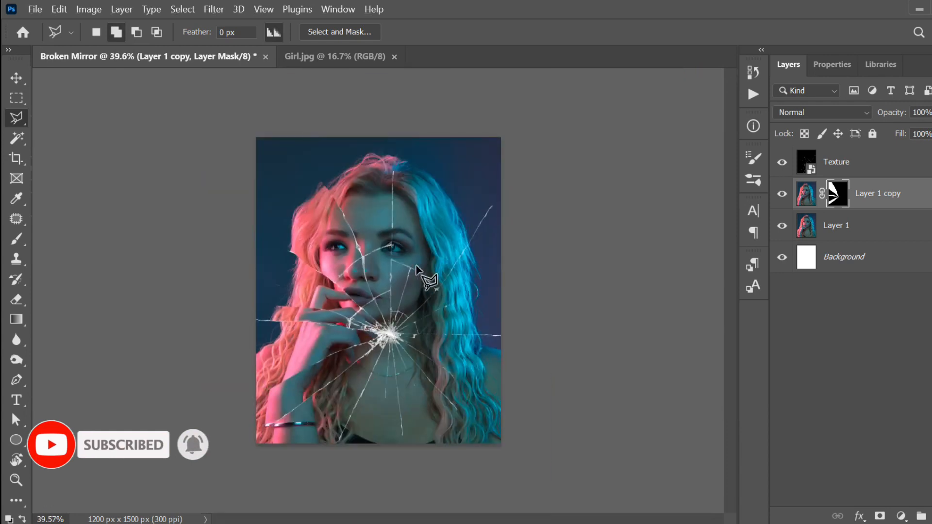
{"action": "scroll", "coordinate": [345, 406], "scroll_direction": "up", "scroll_amount": 2}
{"action": "mouse_move", "coordinate": [345, 406]}
{"action": "left_mouse_down"}
{"action": "mouse_move", "coordinate": [385, 348]}
{"action": "mouse_move", "coordinate": [383, 298]}
{"action": "left_mouse_up"}
{"action": "scroll", "coordinate": [387, 308], "scroll_direction": "up", "scroll_amount": 3}
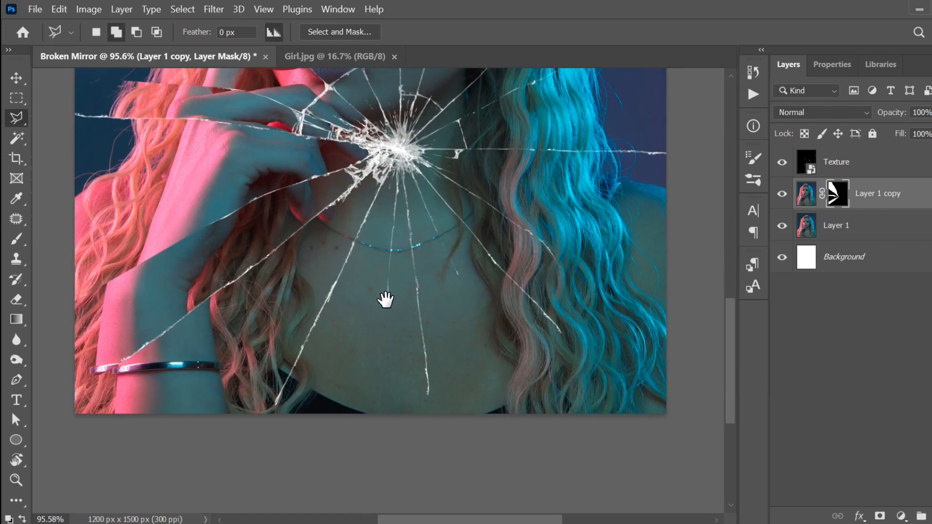
Step: Outline a chest shard from the crack centre below the image edge, then drop the selection
{"action": "left_click", "coordinate": [400, 167]}
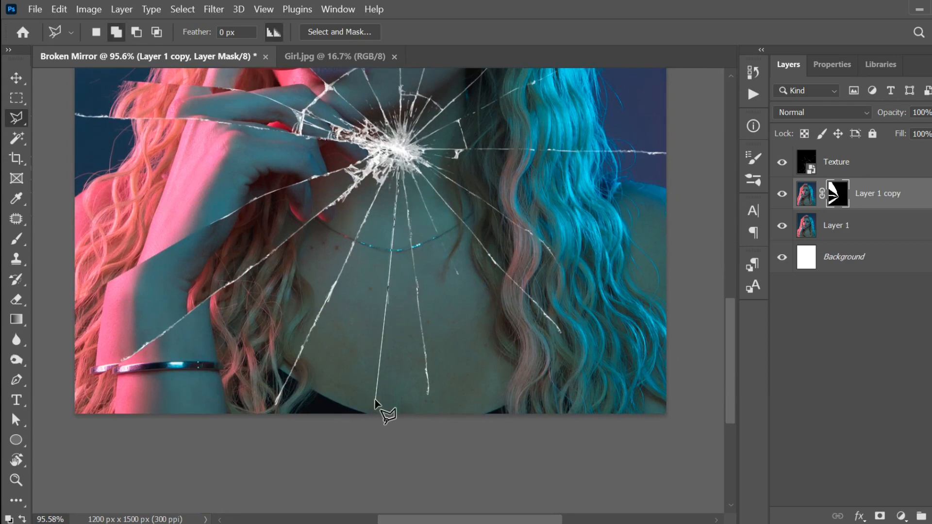
{"action": "left_click", "coordinate": [375, 432]}
{"action": "left_click", "coordinate": [274, 444]}
{"action": "key", "text": "BackSpace"}
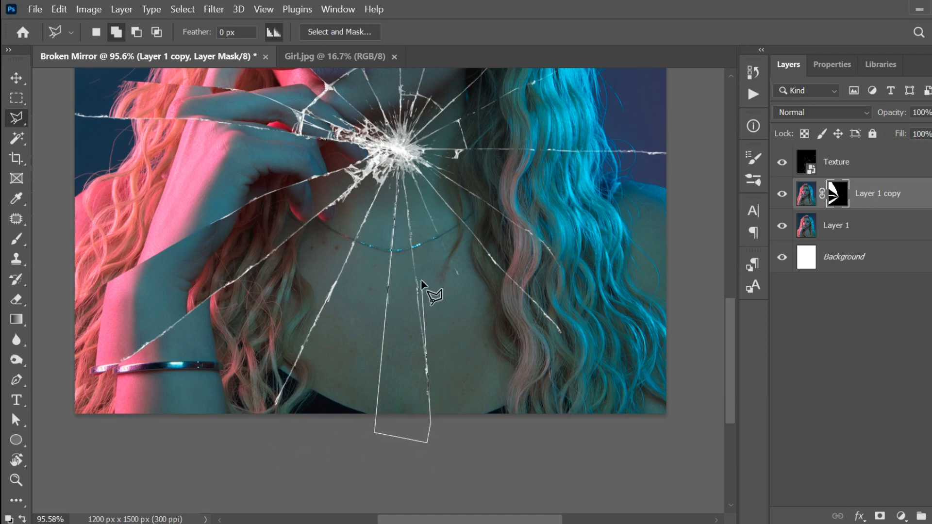
{"action": "left_click", "coordinate": [401, 152]}
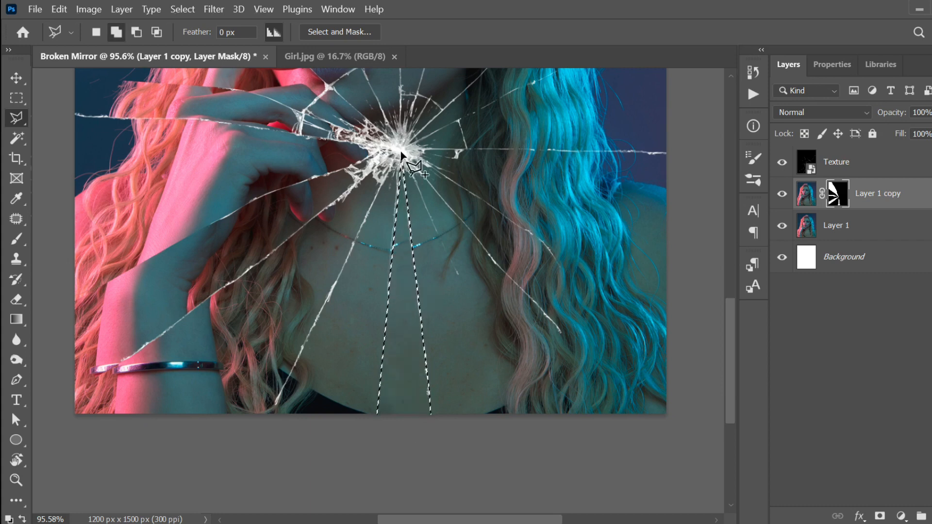
{"action": "key", "text": "ctrl+d"}
Step: Trace a wedge shard through the lower-right hair past the image edge and deselect
{"action": "scroll", "coordinate": [424, 301], "scroll_direction": "down", "scroll_amount": 4}
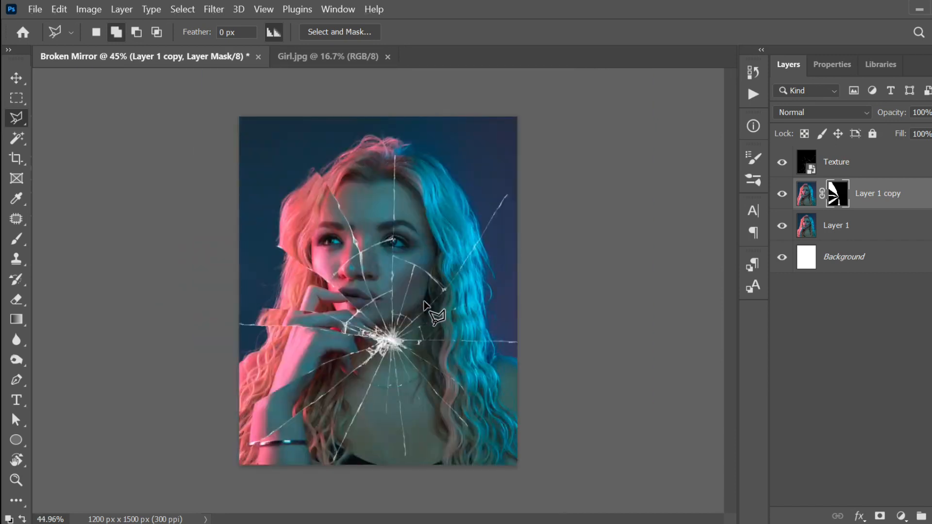
{"action": "scroll", "coordinate": [437, 420], "scroll_direction": "up", "scroll_amount": 8}
{"action": "left_click_drag", "start_coordinate": [465, 410], "coordinate": [402, 328]}
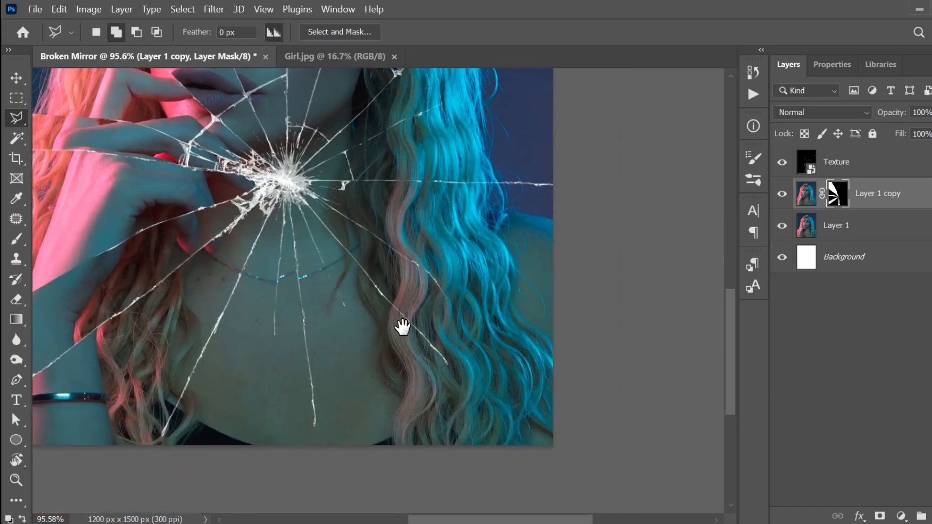
{"action": "scroll", "coordinate": [476, 373], "scroll_direction": "down", "scroll_amount": 3}
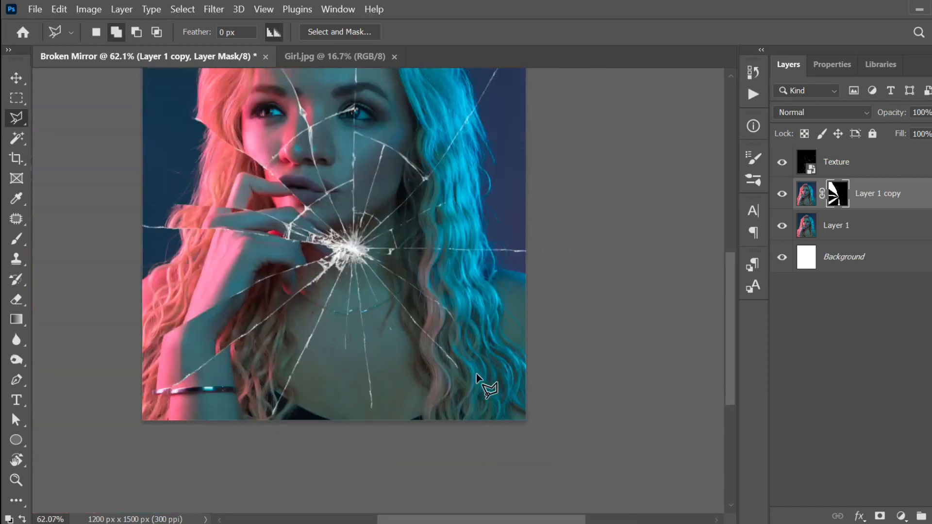
{"action": "scroll", "coordinate": [458, 364], "scroll_direction": "up", "scroll_amount": 5}
{"action": "left_click_drag", "start_coordinate": [449, 381], "coordinate": [409, 274]}
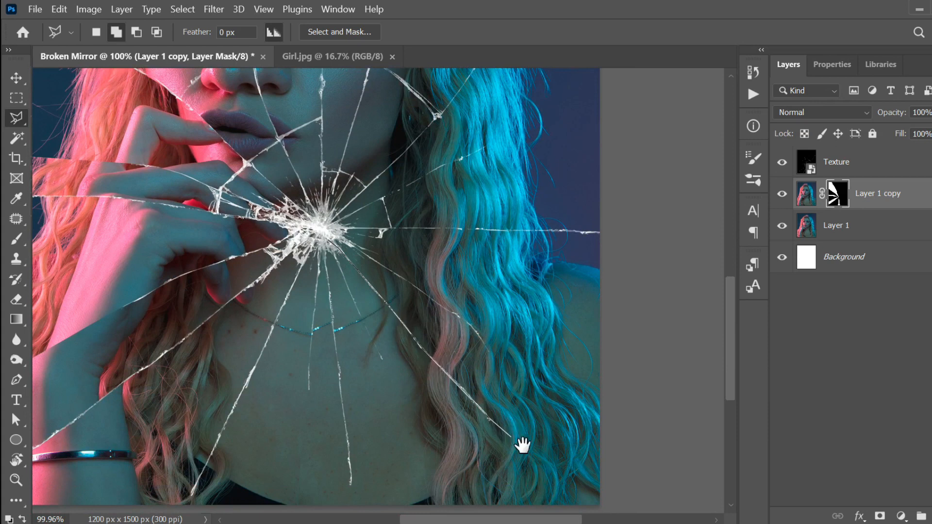
{"action": "left_click_drag", "start_coordinate": [522, 444], "coordinate": [483, 365]}
{"action": "left_click", "coordinate": [563, 456]}
{"action": "left_click", "coordinate": [646, 428]}
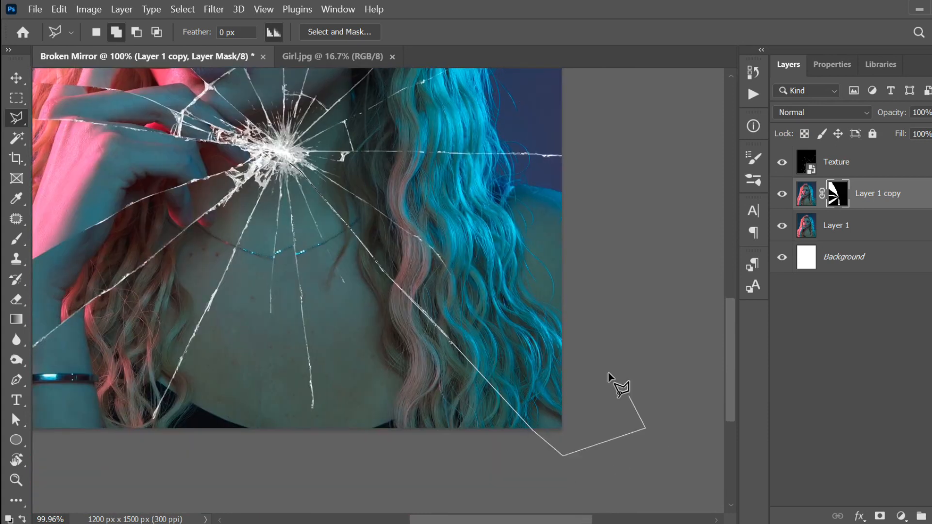
{"action": "left_click", "coordinate": [587, 366]}
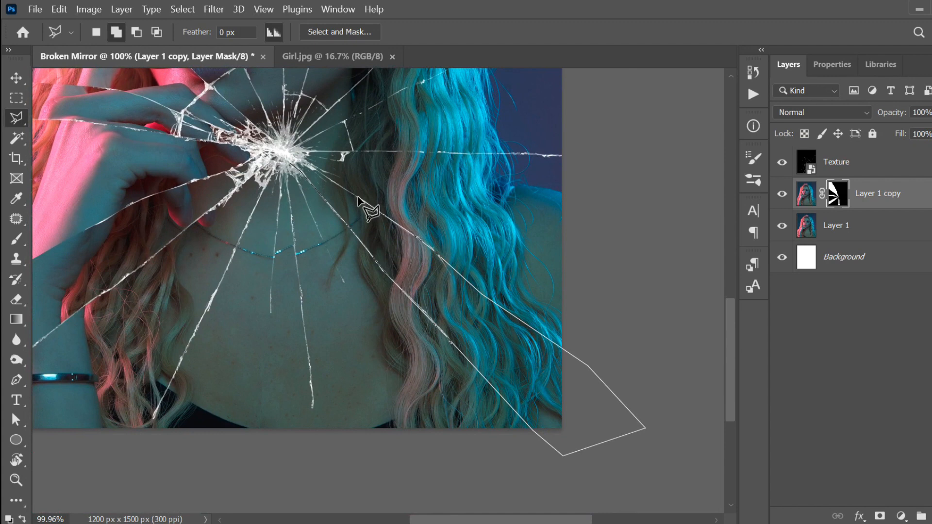
{"action": "left_click", "coordinate": [274, 149]}
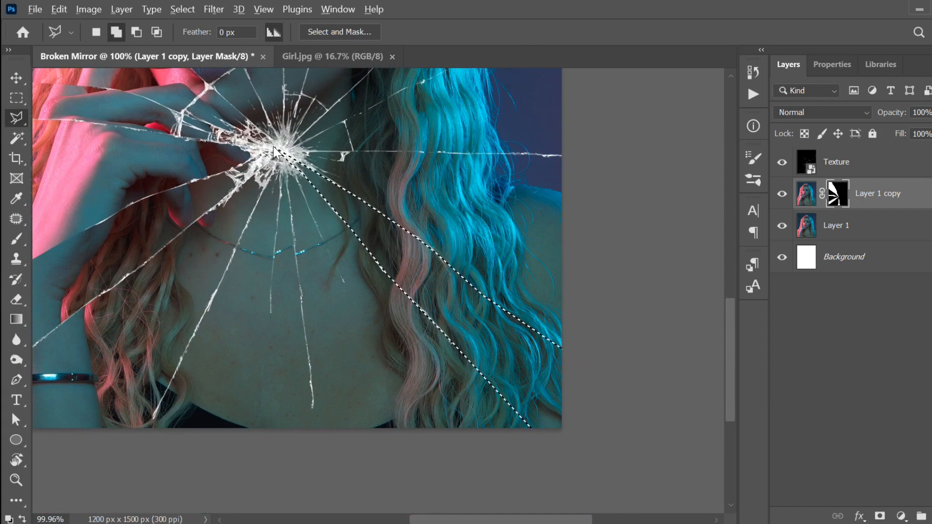
{"action": "key", "text": "ctrl+d"}
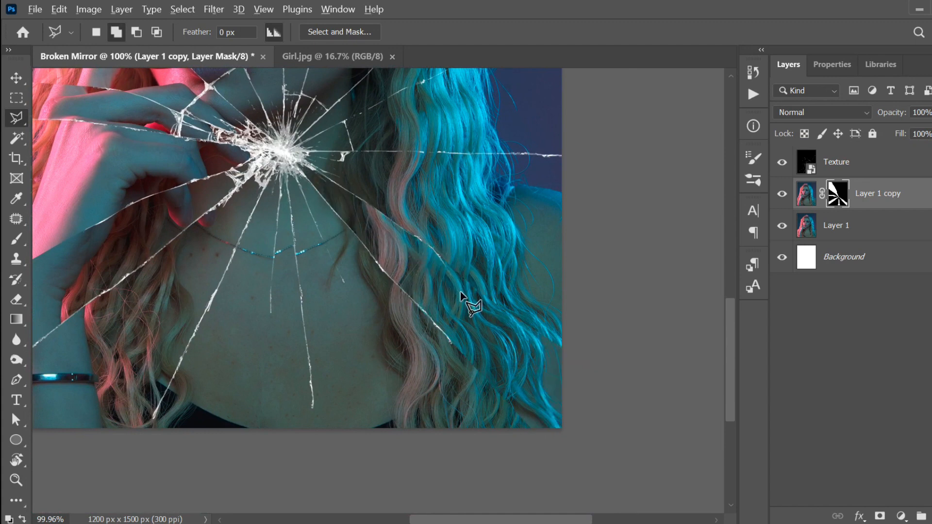
Step: Trace the shard right of the face from the crack centre past the right edge and back
{"action": "scroll", "coordinate": [460, 291], "scroll_direction": "down", "scroll_amount": 3}
{"action": "scroll", "coordinate": [473, 317], "scroll_direction": "up", "scroll_amount": 2}
{"action": "scroll", "coordinate": [502, 376], "scroll_direction": "up", "scroll_amount": 2}
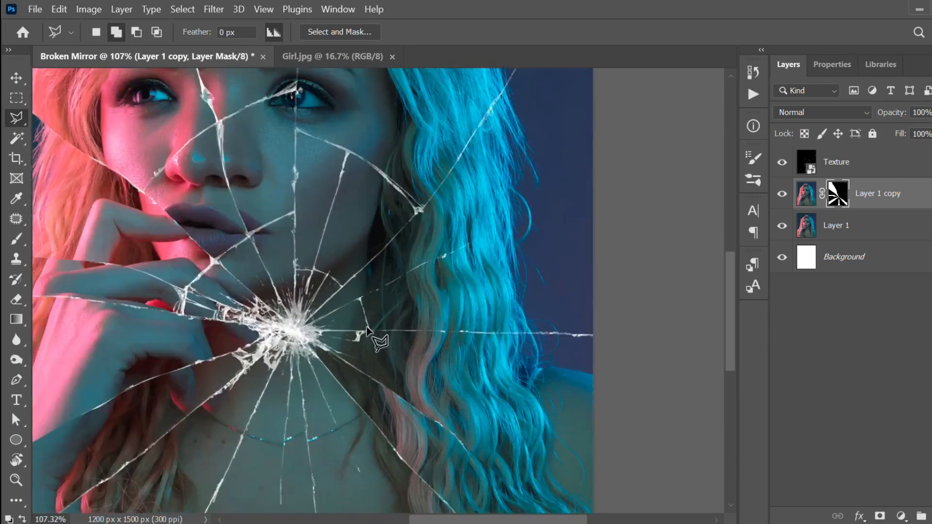
{"action": "left_click", "coordinate": [304, 329]}
{"action": "left_click", "coordinate": [422, 262]}
{"action": "left_click", "coordinate": [605, 191]}
{"action": "left_click", "coordinate": [648, 301]}
{"action": "left_click", "coordinate": [648, 316]}
{"action": "left_click", "coordinate": [602, 336]}
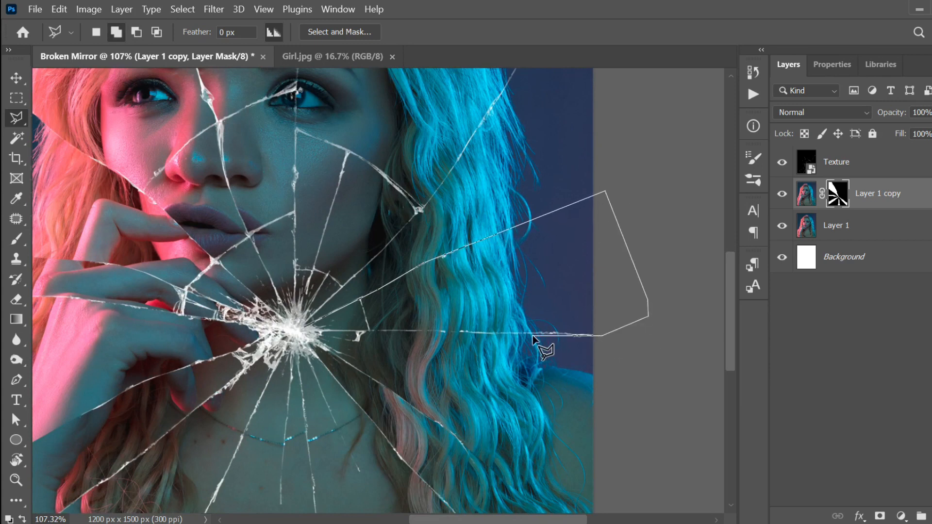
{"action": "left_click", "coordinate": [298, 331]}
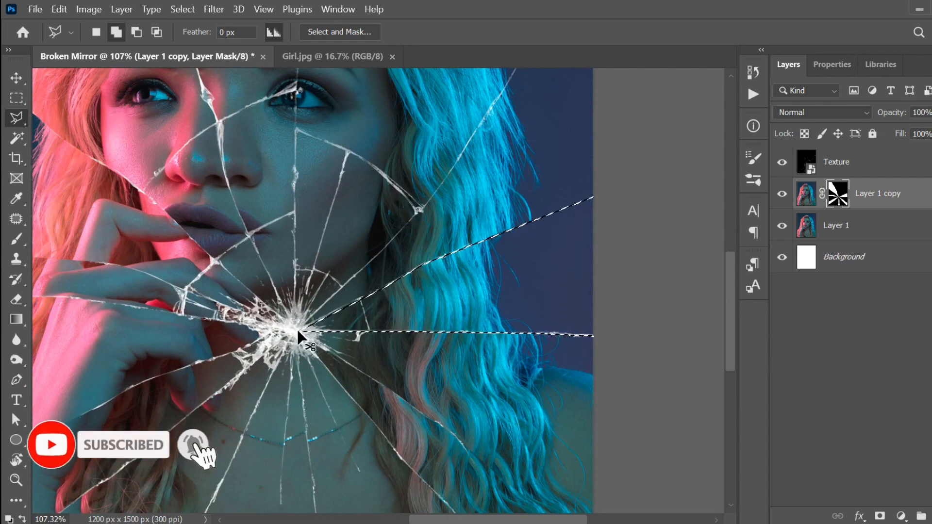
{"action": "scroll", "coordinate": [415, 335], "scroll_direction": "down", "scroll_amount": 3}
{"action": "scroll", "coordinate": [415, 335], "scroll_direction": "down", "scroll_amount": 1}
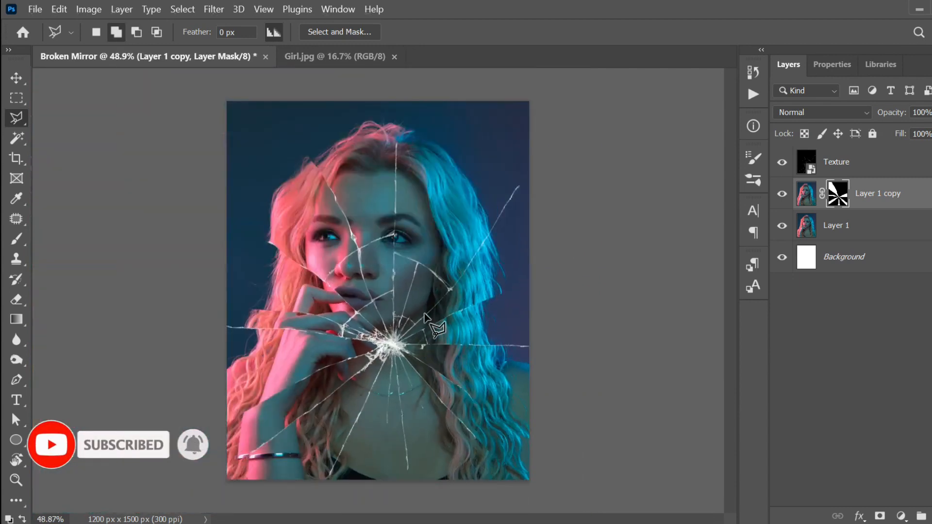
{"action": "scroll", "coordinate": [420, 325], "scroll_direction": "up", "scroll_amount": 3}
{"action": "scroll", "coordinate": [425, 316], "scroll_direction": "down", "scroll_amount": 2}
{"action": "scroll", "coordinate": [417, 212], "scroll_direction": "up", "scroll_amount": 3}
{"action": "left_click_drag", "start_coordinate": [415, 208], "coordinate": [387, 264]}
{"action": "scroll", "coordinate": [387, 265], "scroll_direction": "down", "scroll_amount": 2}
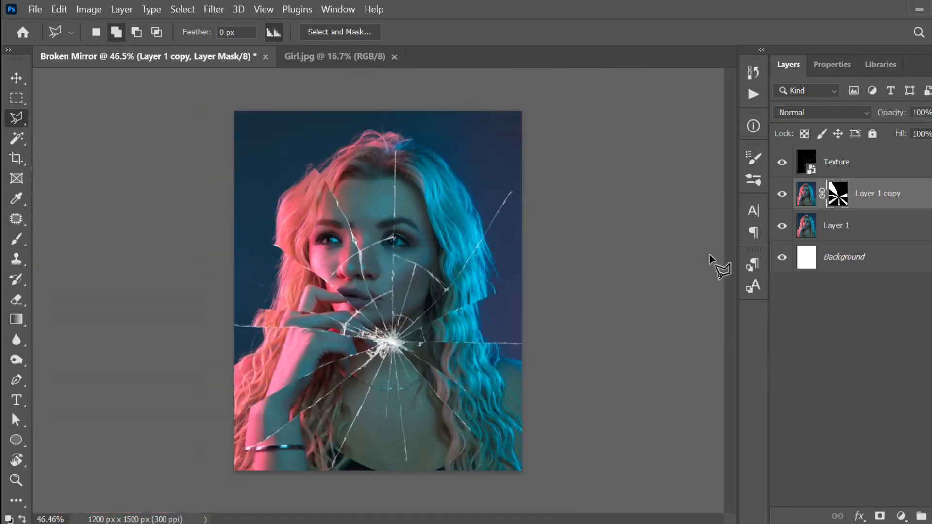
Step: Duplicate Layer 1 as Layer 1 copy 2 and drag it above Layer 1 copy
{"action": "left_click", "coordinate": [872, 236]}
{"action": "right_click", "coordinate": [850, 226]}
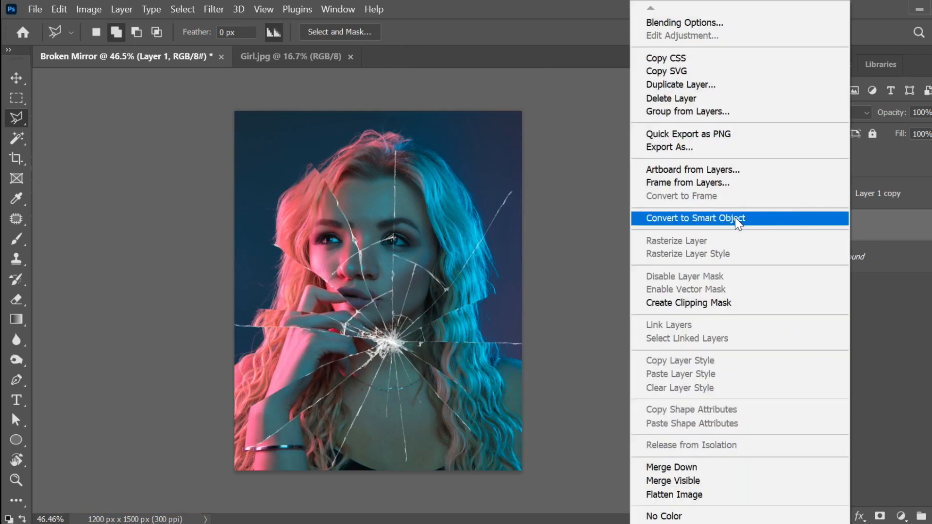
{"action": "left_click", "coordinate": [707, 90]}
{"action": "left_click", "coordinate": [620, 136]}
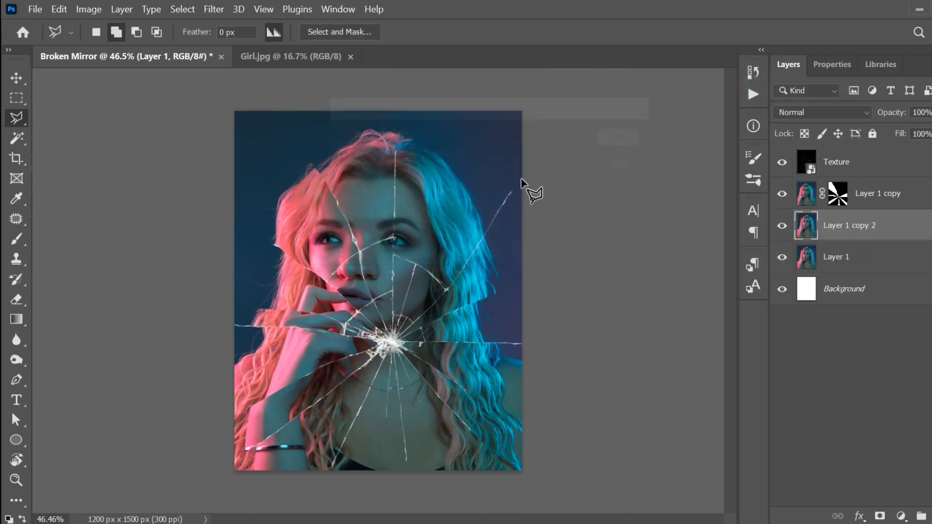
{"action": "left_click", "coordinate": [16, 78]}
{"action": "left_click_drag", "start_coordinate": [866, 227], "coordinate": [862, 180]}
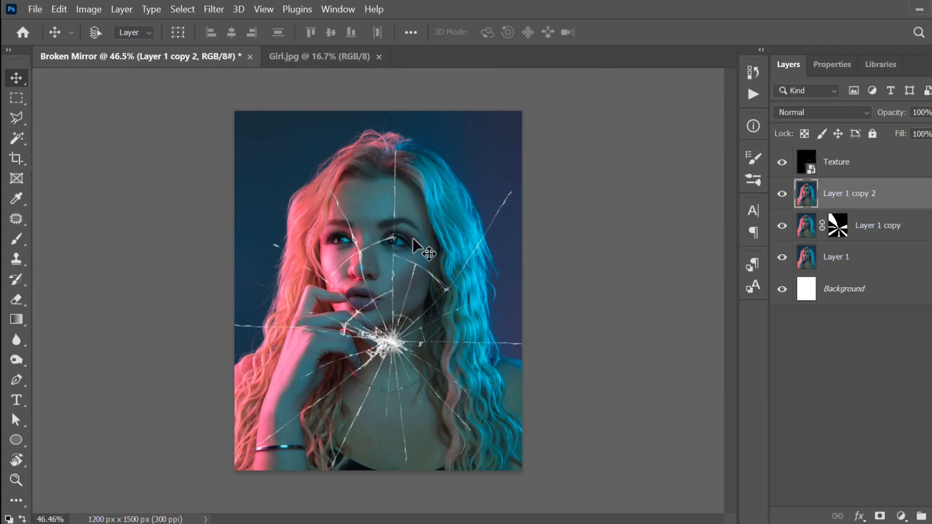
Step: Mask Layer 1 copy 2, shift it about 41 px right, and invert the mask to black
{"action": "left_click", "coordinate": [879, 515]}
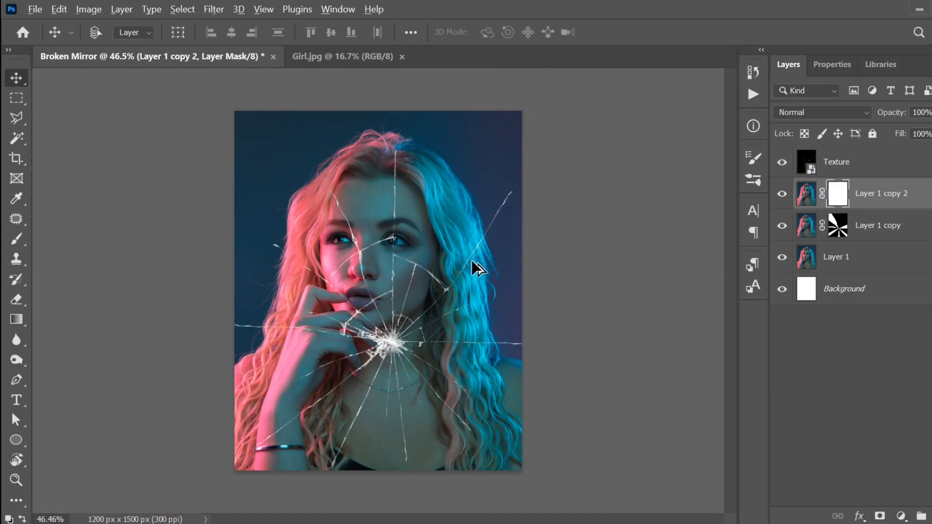
{"action": "key", "text": "ctrl+i"}
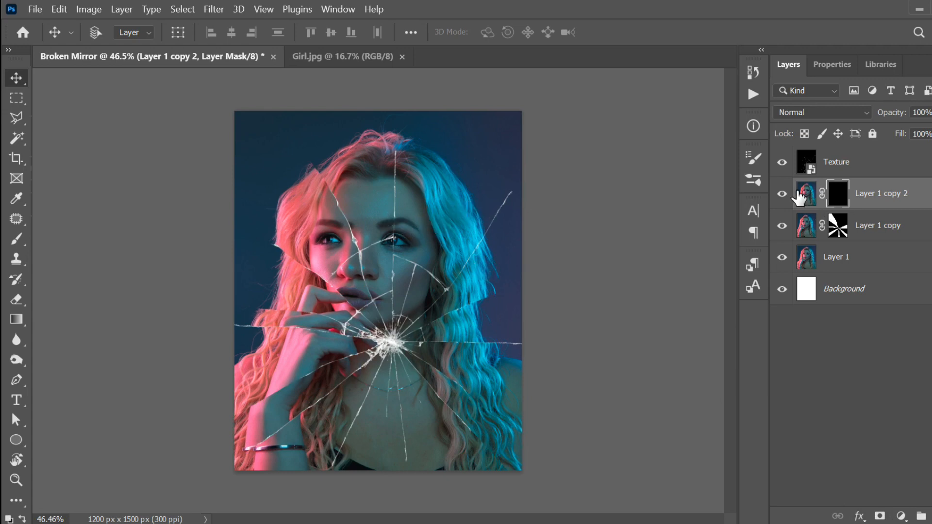
{"action": "key", "text": "ctrl+i"}
{"action": "left_click_drag", "start_coordinate": [409, 218], "coordinate": [422, 220]}
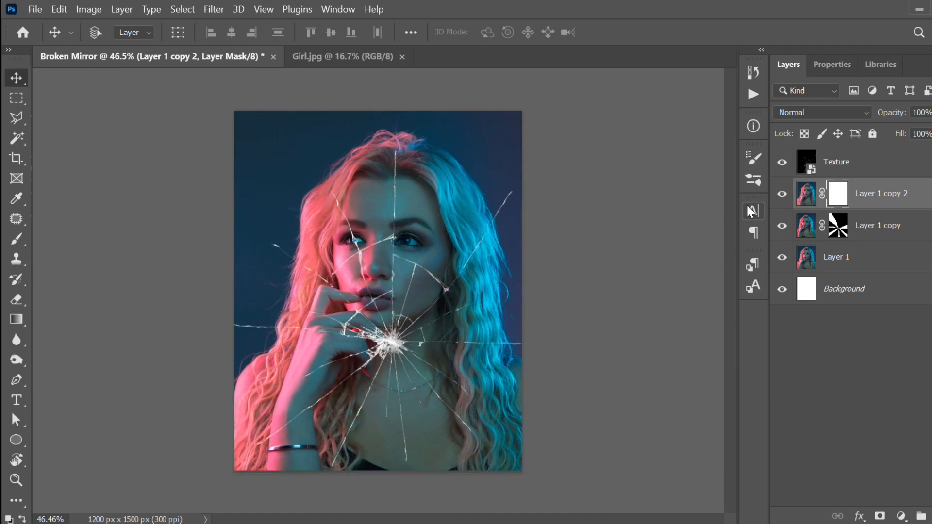
{"action": "key", "text": "ctrl+i"}
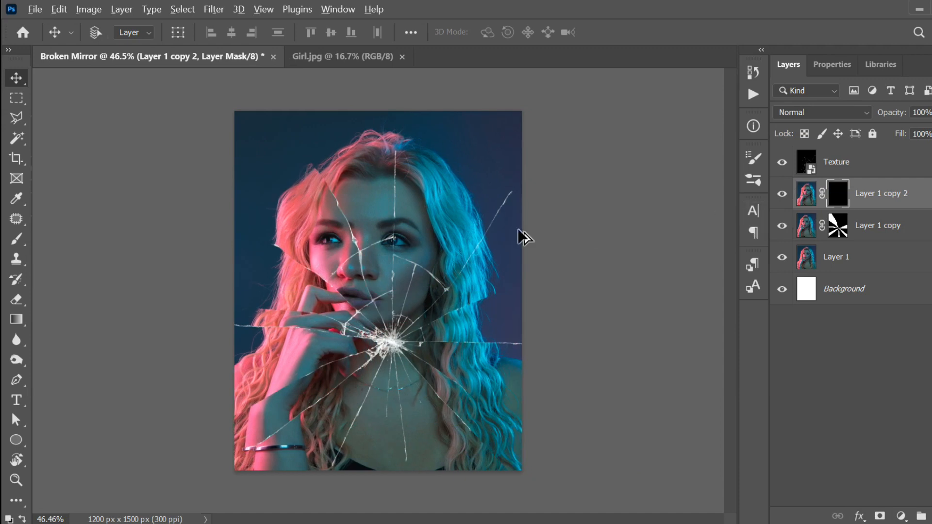
{"action": "scroll", "coordinate": [520, 235], "scroll_direction": "up", "scroll_amount": 2}
{"action": "left_click_drag", "start_coordinate": [468, 214], "coordinate": [430, 231]}
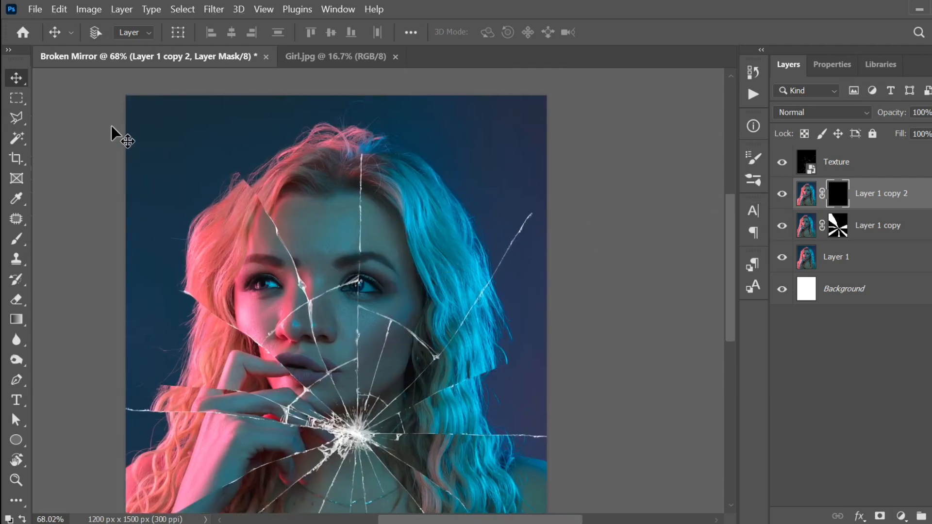
Step: With the Polygonal Lasso, reveal a wedge from the crack burst up past the top edge
{"action": "left_click", "coordinate": [24, 119]}
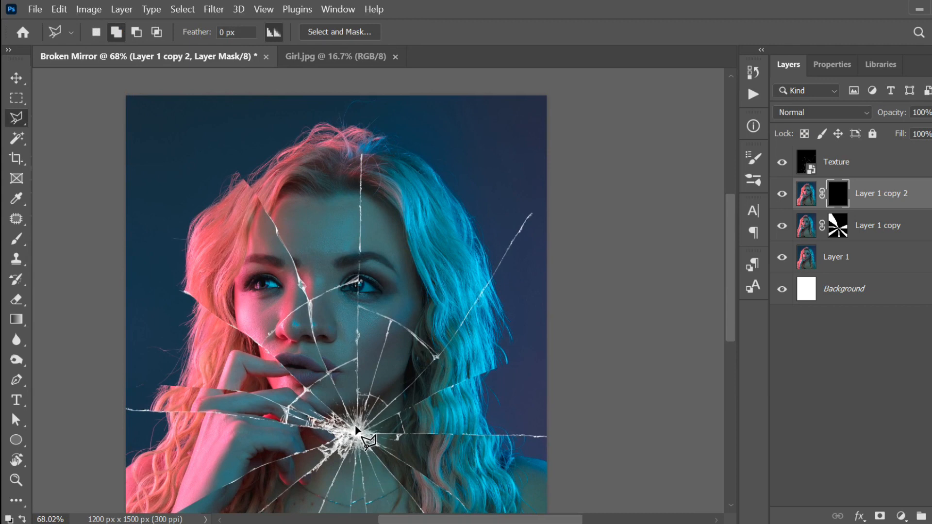
{"action": "left_click", "coordinate": [357, 301]}
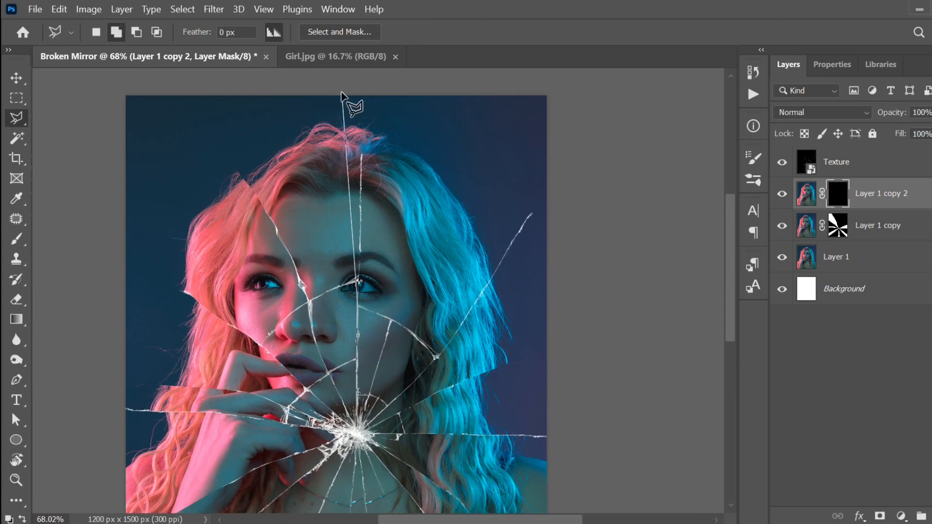
{"action": "left_click", "coordinate": [363, 84]}
{"action": "left_click", "coordinate": [428, 80]}
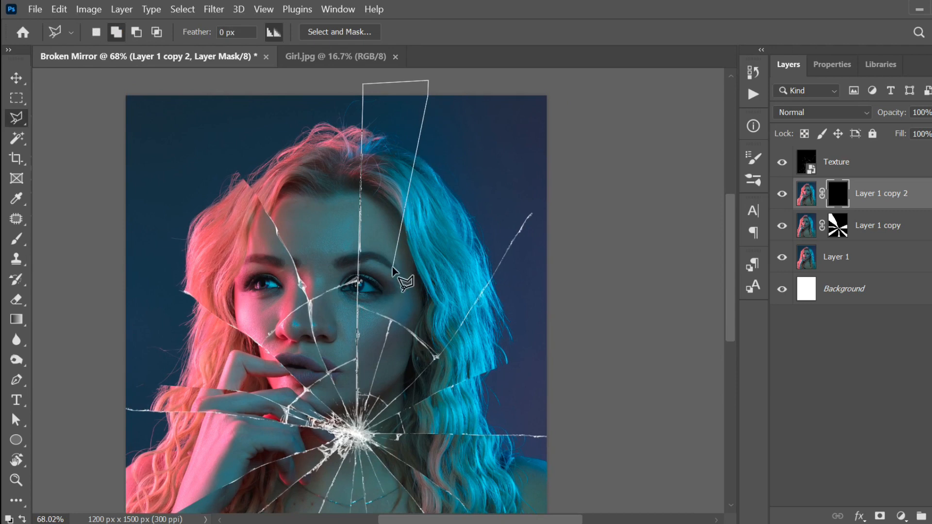
{"action": "left_click", "coordinate": [359, 428]}
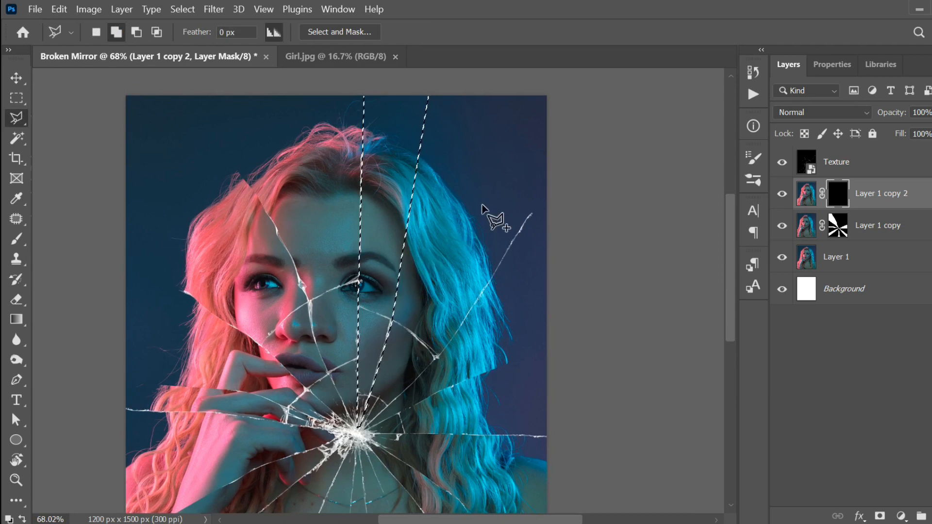
{"action": "key", "text": "ctrl+BackSpace"}
{"action": "key", "text": "ctrl+d"}
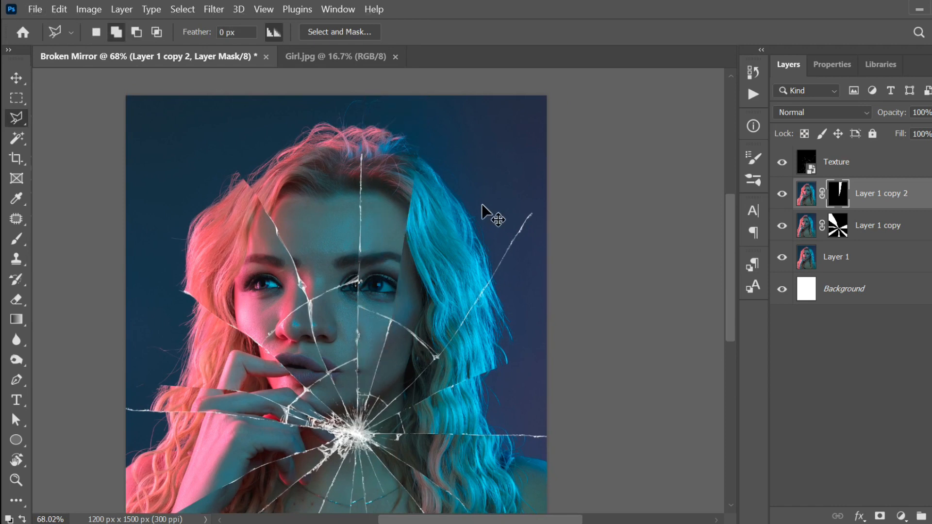
Step: Fill white in the mask for the wedge from the crack centre to the right edge
{"action": "scroll", "coordinate": [490, 208], "scroll_direction": "down", "scroll_amount": 5}
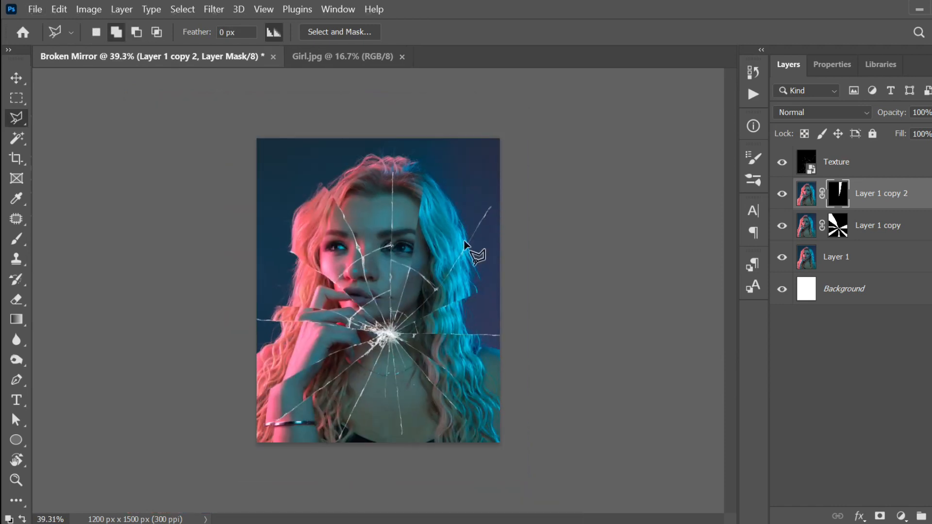
{"action": "scroll", "coordinate": [464, 243], "scroll_direction": "up", "scroll_amount": 3}
{"action": "scroll", "coordinate": [475, 328], "scroll_direction": "up", "scroll_amount": 1}
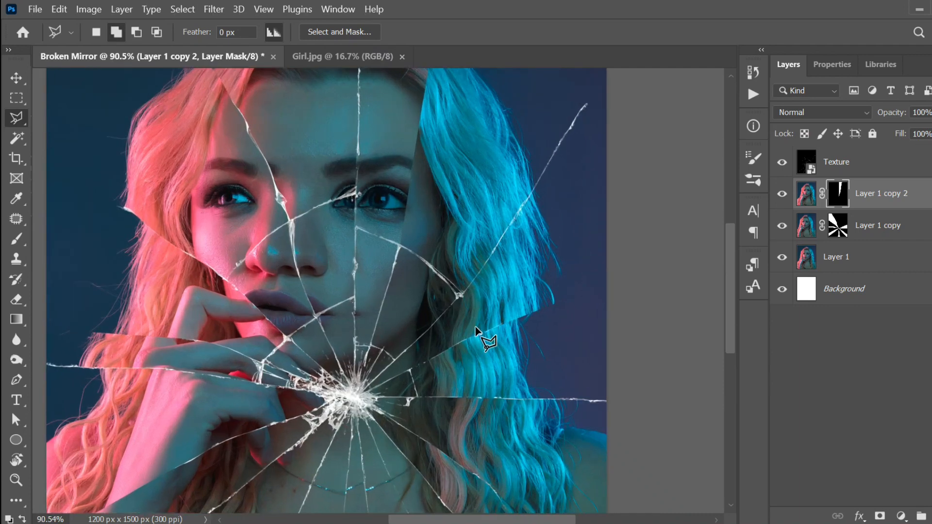
{"action": "left_click_drag", "start_coordinate": [453, 298], "coordinate": [371, 225]}
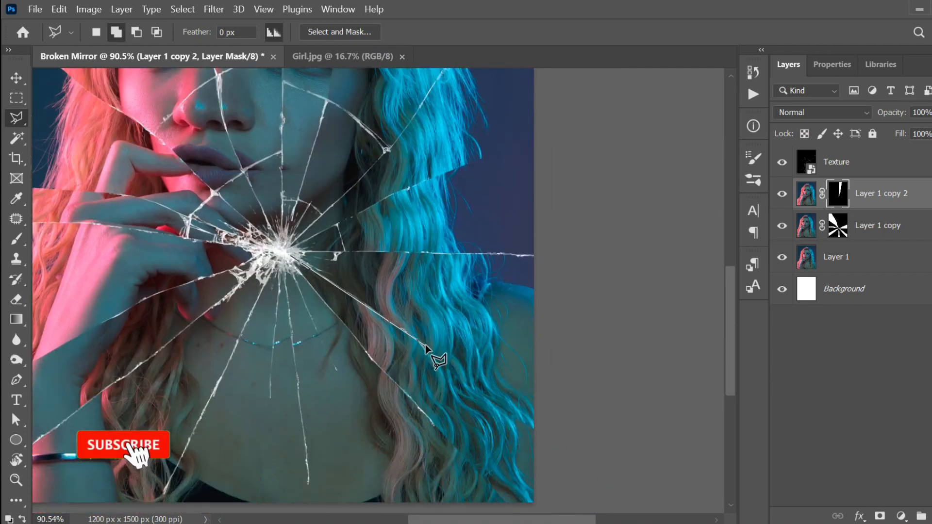
{"action": "left_click", "coordinate": [609, 444]}
{"action": "left_click", "coordinate": [608, 267]}
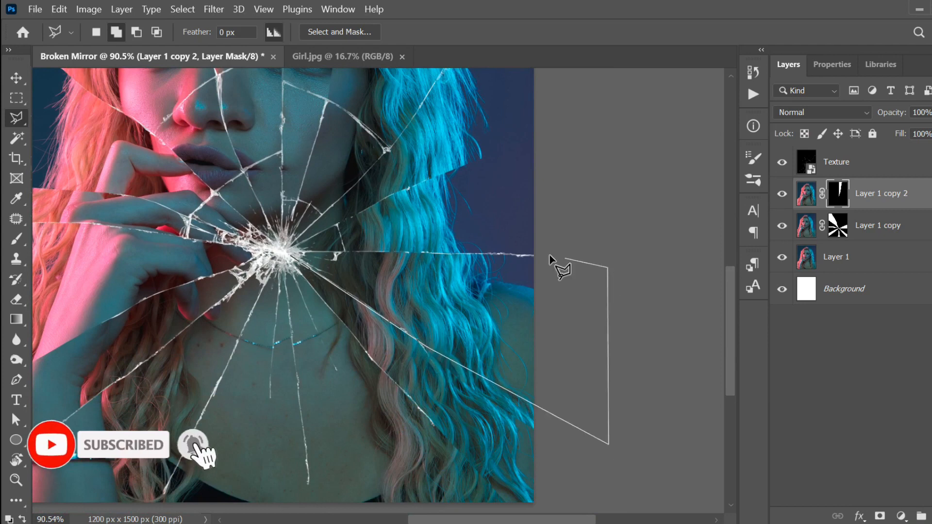
{"action": "left_click", "coordinate": [533, 255]}
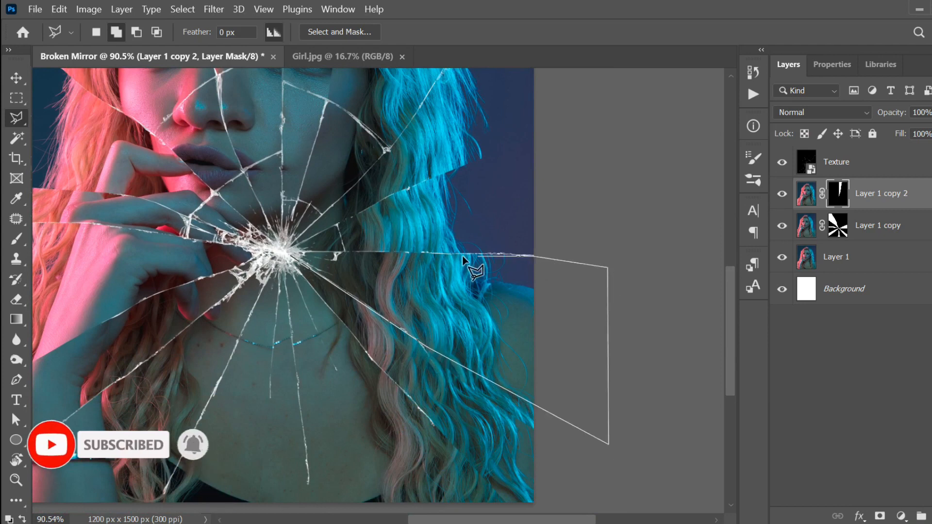
{"action": "left_click", "coordinate": [290, 253]}
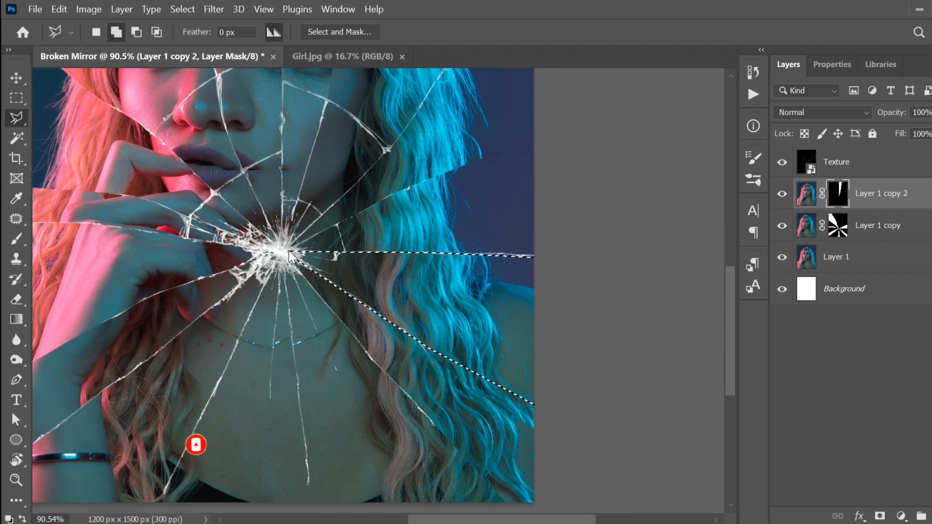
{"action": "key", "text": "alt+BackSpace"}
{"action": "key", "text": "ctrl+d"}
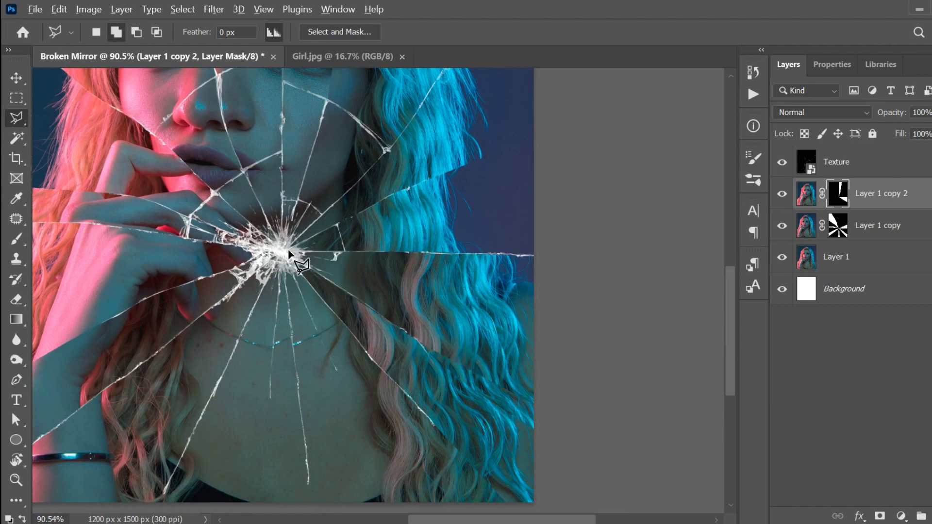
{"action": "scroll", "coordinate": [442, 299], "scroll_direction": "down", "scroll_amount": 5}
{"action": "scroll", "coordinate": [429, 328], "scroll_direction": "up", "scroll_amount": 3}
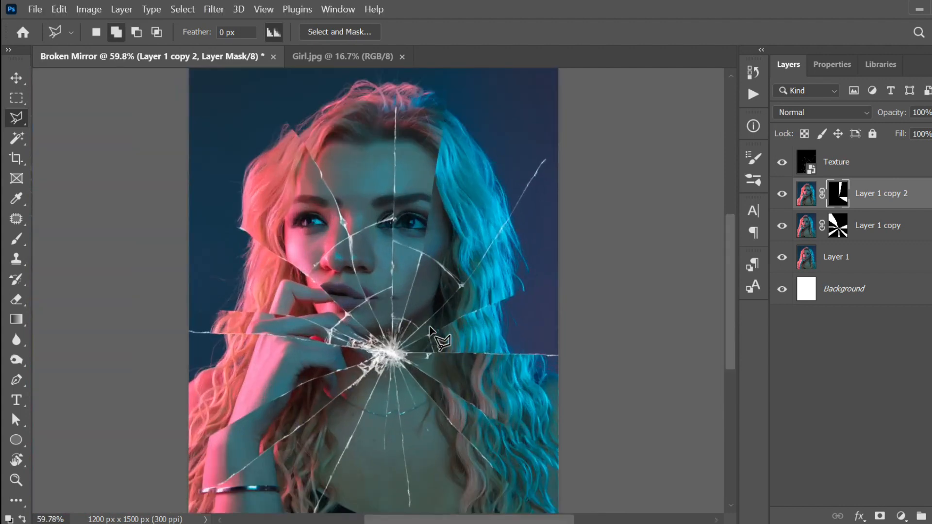
{"action": "scroll", "coordinate": [429, 328], "scroll_direction": "down", "scroll_amount": 1}
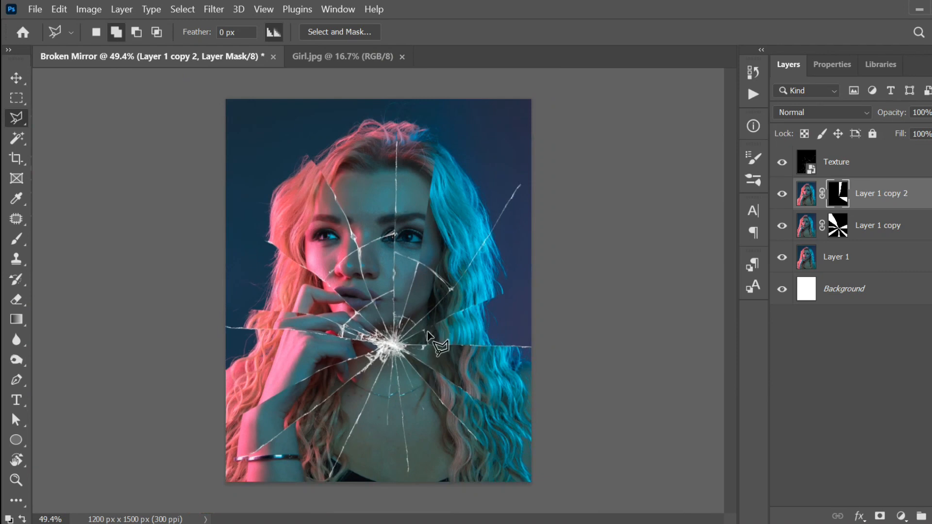
{"action": "scroll", "coordinate": [411, 374], "scroll_direction": "up", "scroll_amount": 2}
{"action": "left_click_drag", "start_coordinate": [401, 430], "coordinate": [397, 377]}
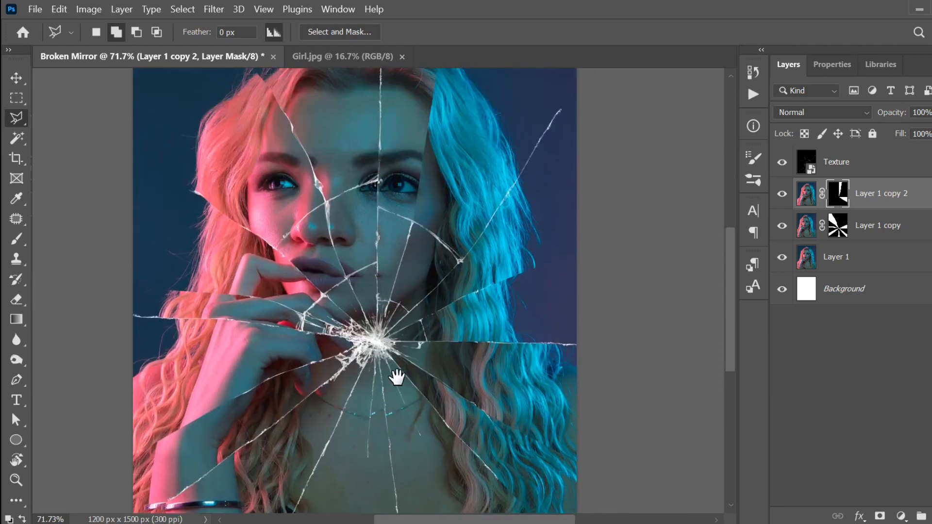
Step: Brush along the right-hand crack on Layer 1 copy's mask to erase the stray shard edge
{"action": "left_click", "coordinate": [844, 234]}
{"action": "key", "text": "b"}
{"action": "scroll", "coordinate": [466, 318], "scroll_direction": "up", "scroll_amount": 2}
{"action": "mouse_move", "coordinate": [428, 320]}
{"action": "left_mouse_down"}
{"action": "mouse_move", "coordinate": [481, 288]}
{"action": "mouse_move", "coordinate": [560, 266]}
{"action": "mouse_move", "coordinate": [468, 281]}
{"action": "mouse_move", "coordinate": [612, 257]}
{"action": "mouse_move", "coordinate": [468, 301]}
{"action": "mouse_move", "coordinate": [553, 320]}
{"action": "left_mouse_up"}
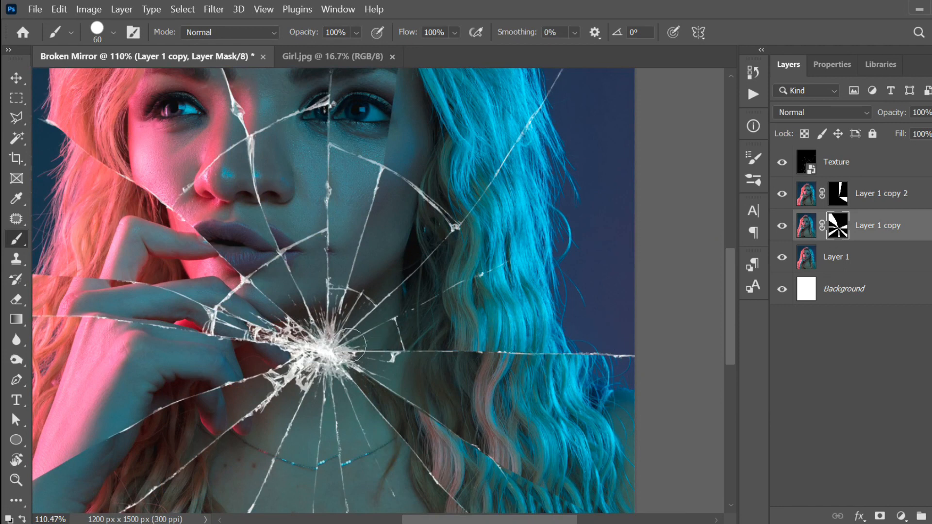
{"action": "scroll", "coordinate": [478, 324], "scroll_direction": "down", "scroll_amount": 5}
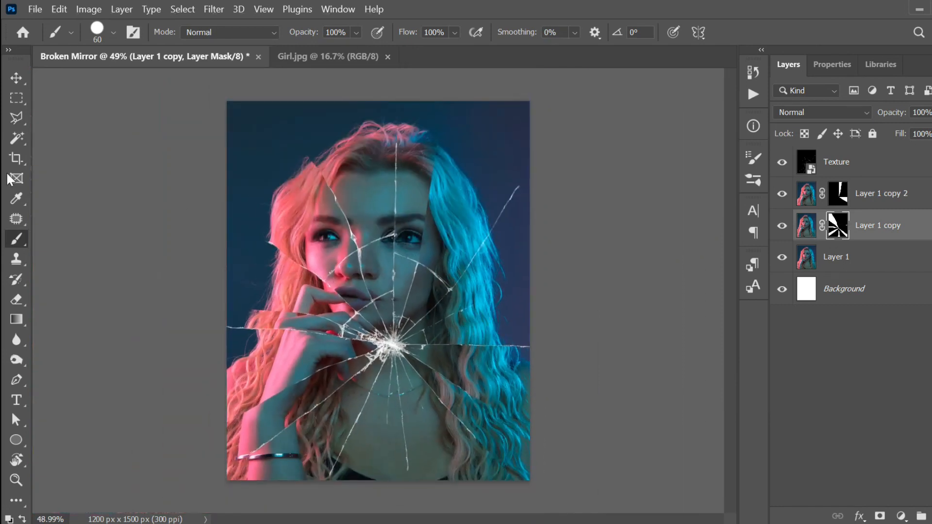
{"action": "left_click", "coordinate": [16, 118]}
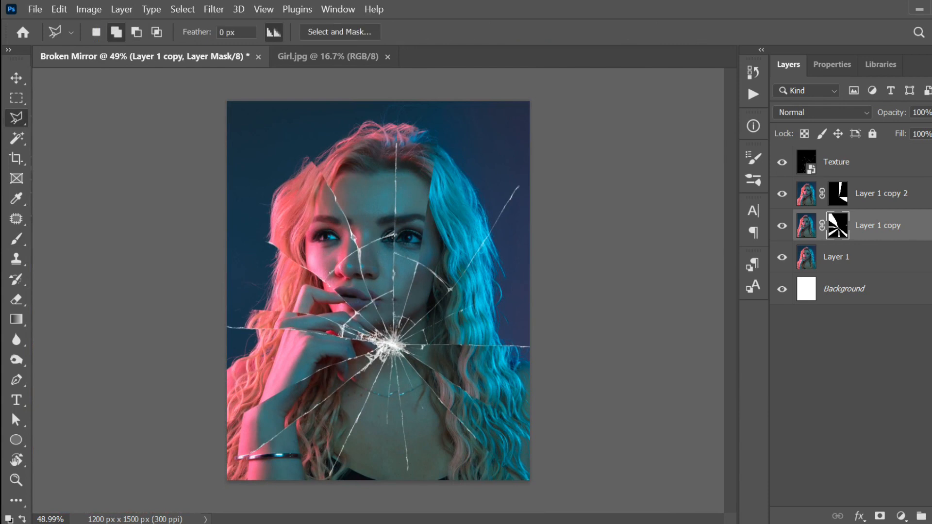
Step: Outline the wedge between the two upper-right cracks on Layer 1 copy 2's mask and fill it white
{"action": "left_click", "coordinate": [838, 193]}
{"action": "scroll", "coordinate": [483, 312], "scroll_direction": "up", "scroll_amount": 3}
{"action": "left_click_drag", "start_coordinate": [431, 307], "coordinate": [377, 320]}
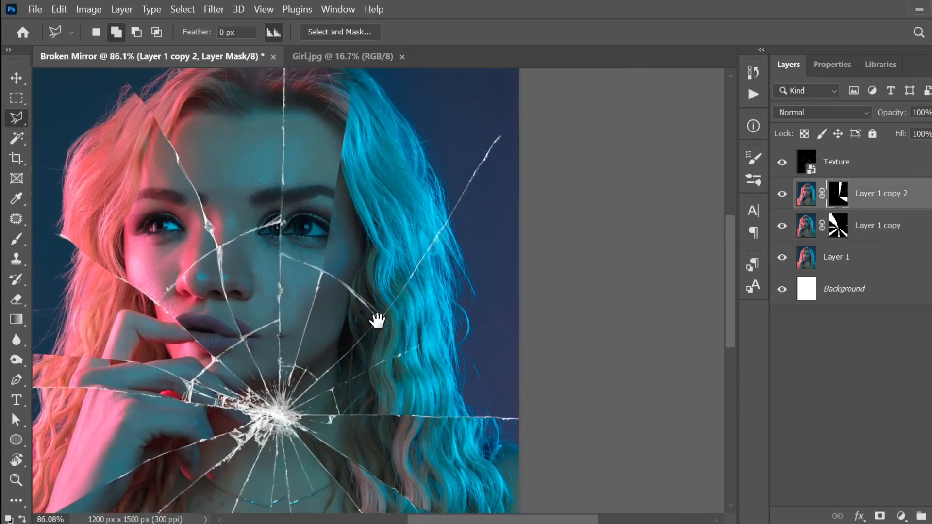
{"action": "left_click", "coordinate": [284, 413]}
{"action": "left_click", "coordinate": [548, 128]}
{"action": "left_click", "coordinate": [519, 130]}
{"action": "left_click", "coordinate": [500, 138]}
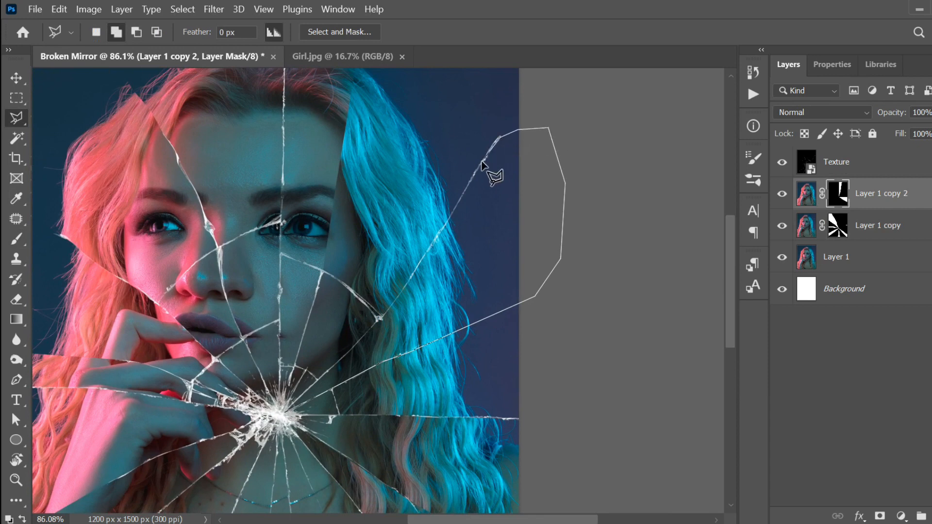
{"action": "left_click", "coordinate": [427, 252]}
{"action": "left_click", "coordinate": [391, 308]}
{"action": "left_click", "coordinate": [289, 409]}
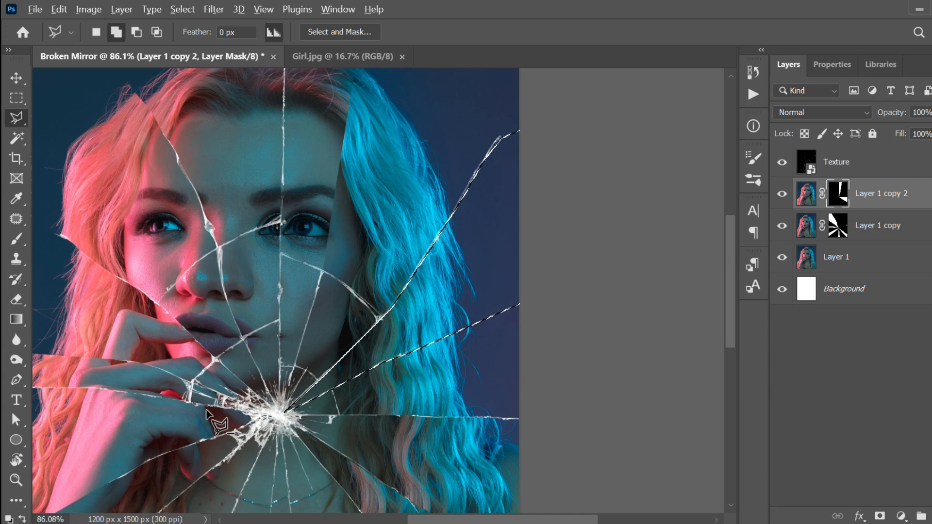
{"action": "key", "text": "alt+BackSpace"}
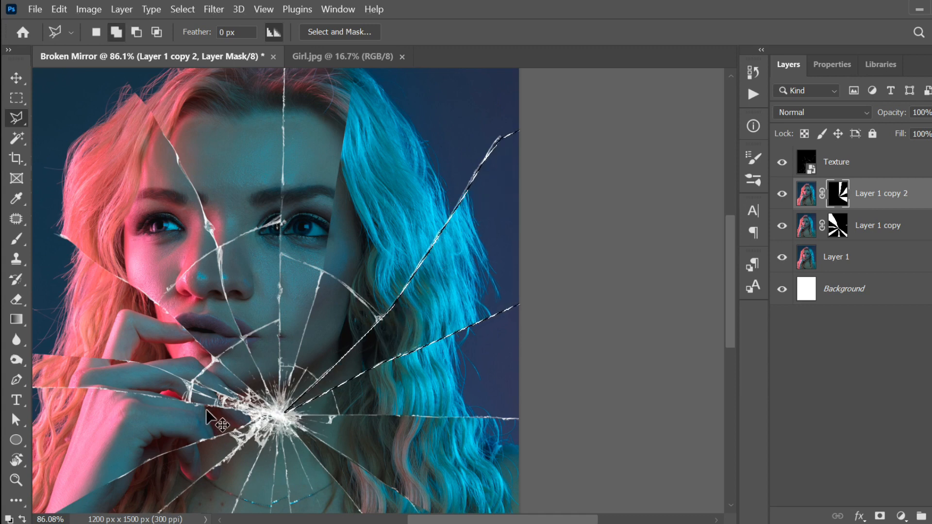
Step: Check the lower portrait and cancel the stray unfinished lasso outline
{"action": "scroll", "coordinate": [489, 294], "scroll_direction": "down", "scroll_amount": 4, "text": "alt"}
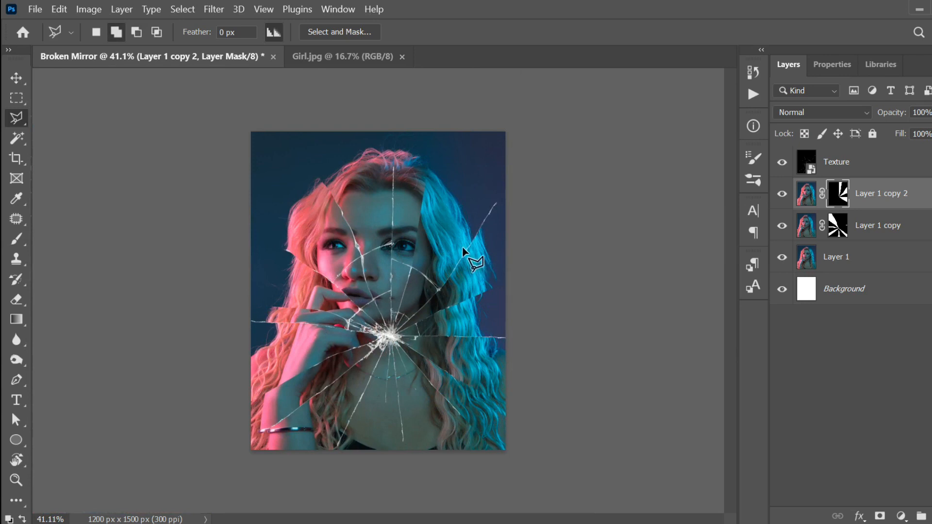
{"action": "scroll", "coordinate": [385, 414], "scroll_direction": "up", "scroll_amount": 3, "text": "alt"}
{"action": "scroll", "coordinate": [385, 414], "scroll_direction": "up", "scroll_amount": 2, "text": "alt"}
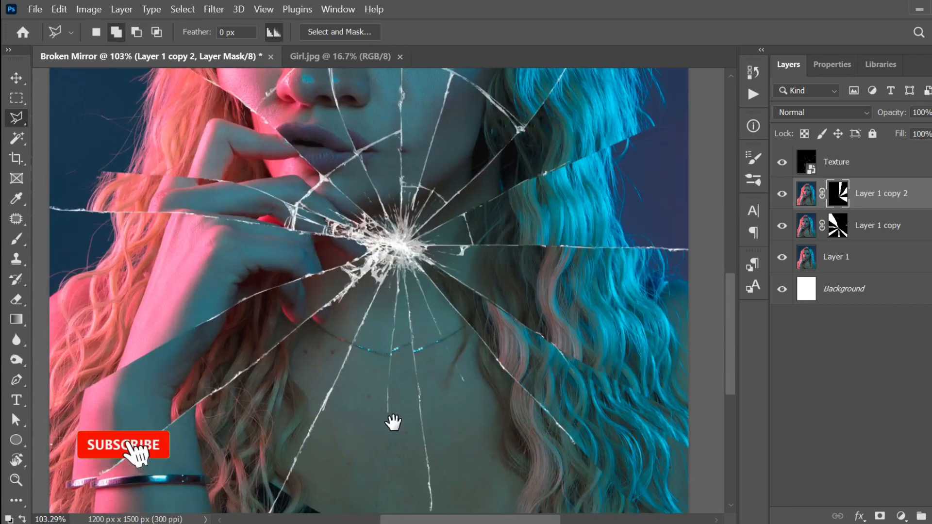
{"action": "left_click_drag", "start_coordinate": [391, 424], "coordinate": [394, 348]}
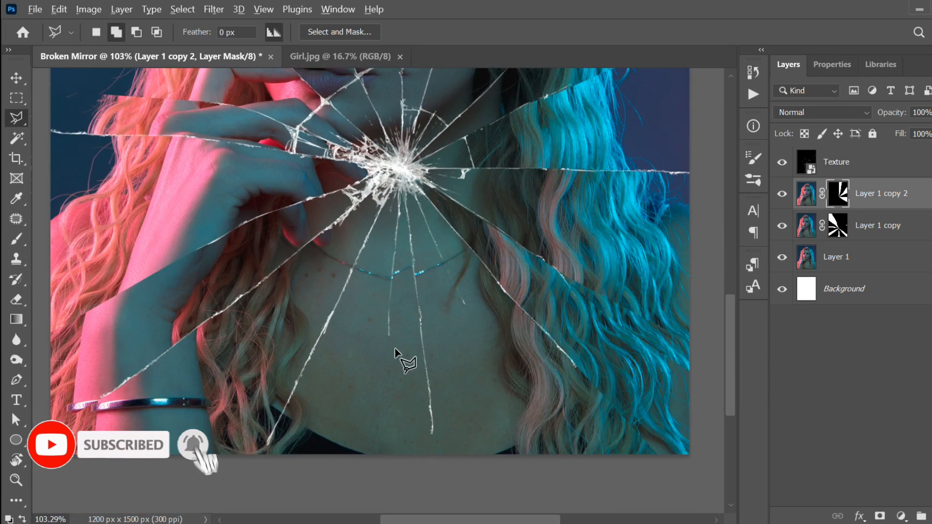
{"action": "scroll", "coordinate": [395, 348], "scroll_direction": "down", "scroll_amount": 4, "text": "alt"}
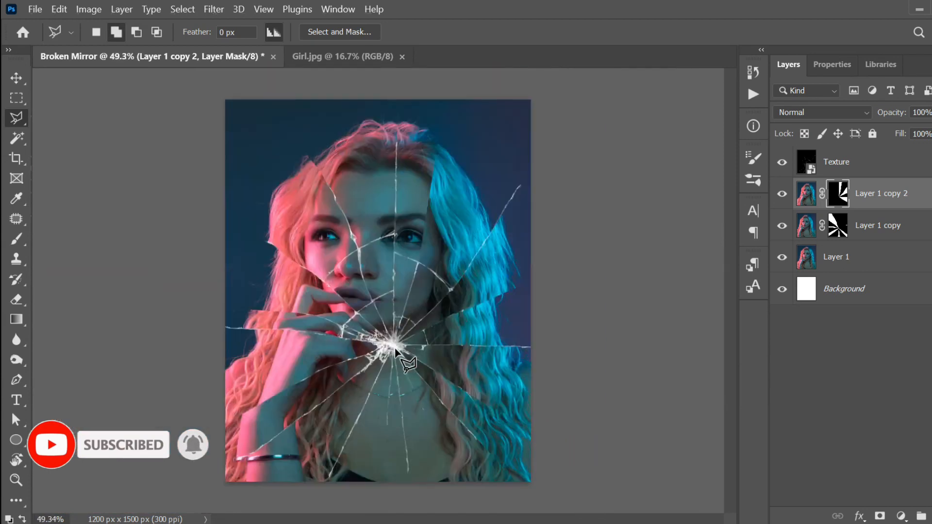
{"action": "left_click", "coordinate": [389, 273]}
{"action": "scroll", "coordinate": [388, 273], "scroll_direction": "down", "scroll_amount": 1}
{"action": "scroll", "coordinate": [389, 273], "scroll_direction": "up", "scroll_amount": 1}
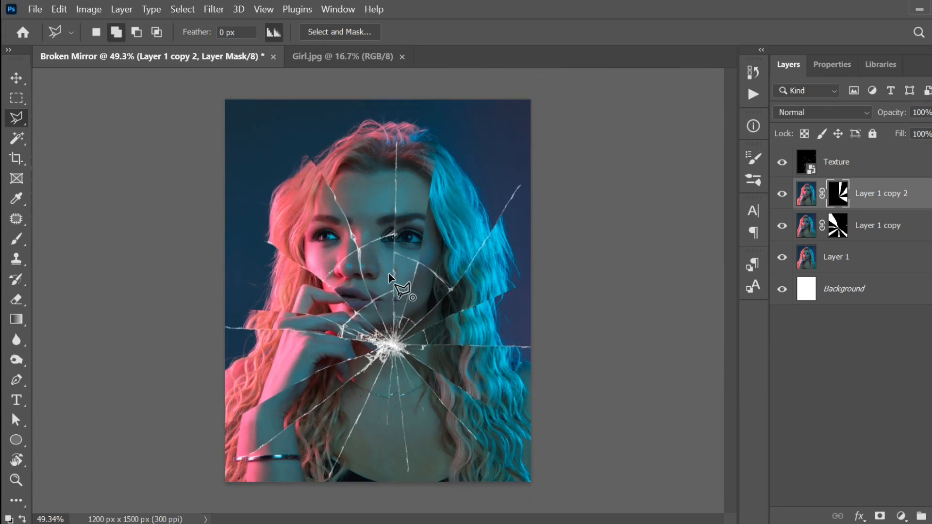
{"action": "key", "text": "Escape"}
Step: Switch to the Move tool and target Layer 1 copy 2's image thumbnail instead of its mask
{"action": "left_click", "coordinate": [10, 85]}
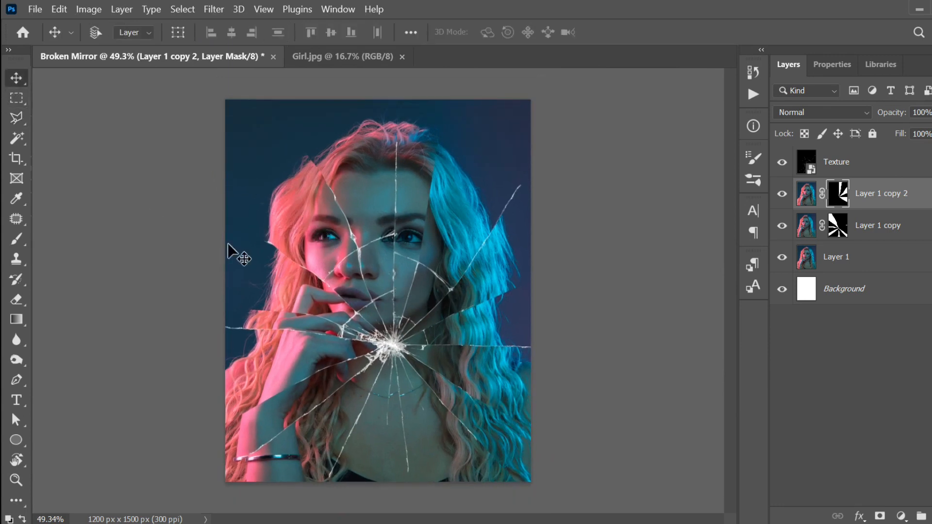
{"action": "scroll", "coordinate": [282, 267], "scroll_direction": "up", "scroll_amount": 2}
{"action": "scroll", "coordinate": [288, 277], "scroll_direction": "down", "scroll_amount": 1}
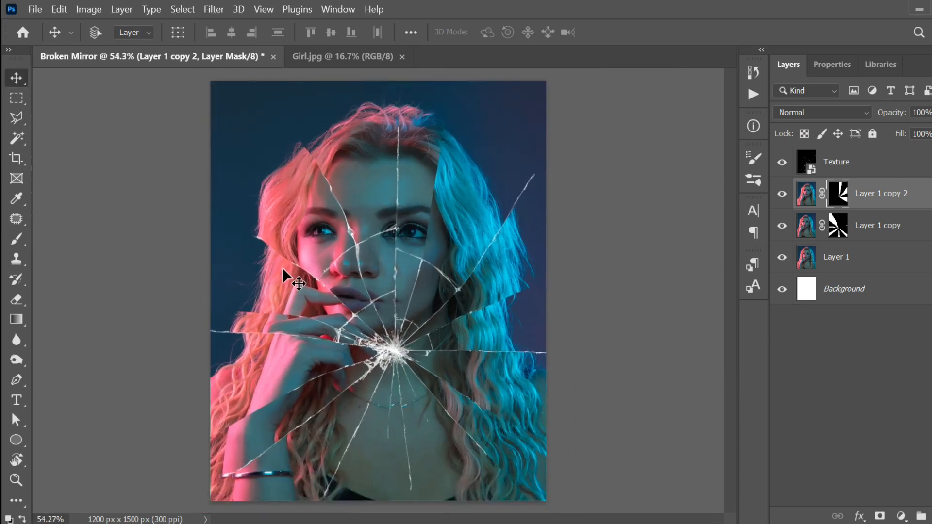
{"action": "scroll", "coordinate": [283, 270], "scroll_direction": "down", "scroll_amount": 1}
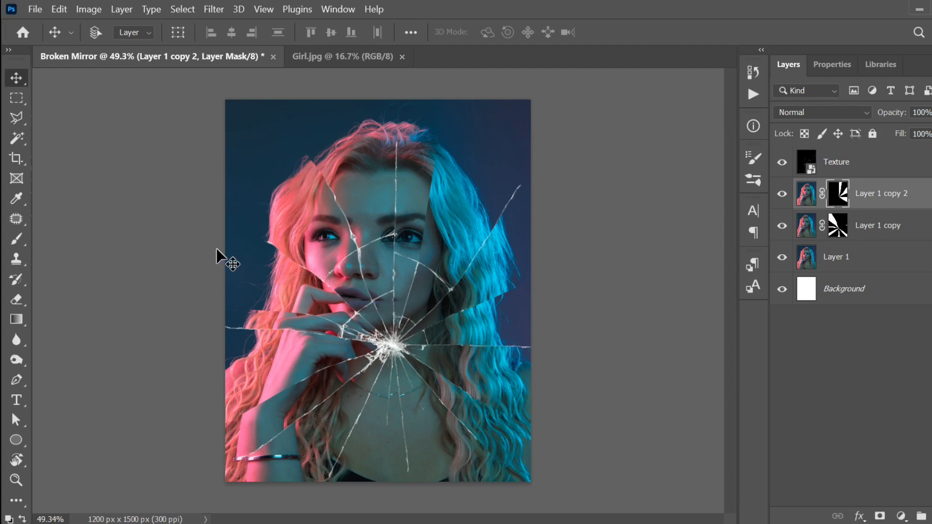
{"action": "scroll", "coordinate": [217, 249], "scroll_direction": "up", "scroll_amount": 1}
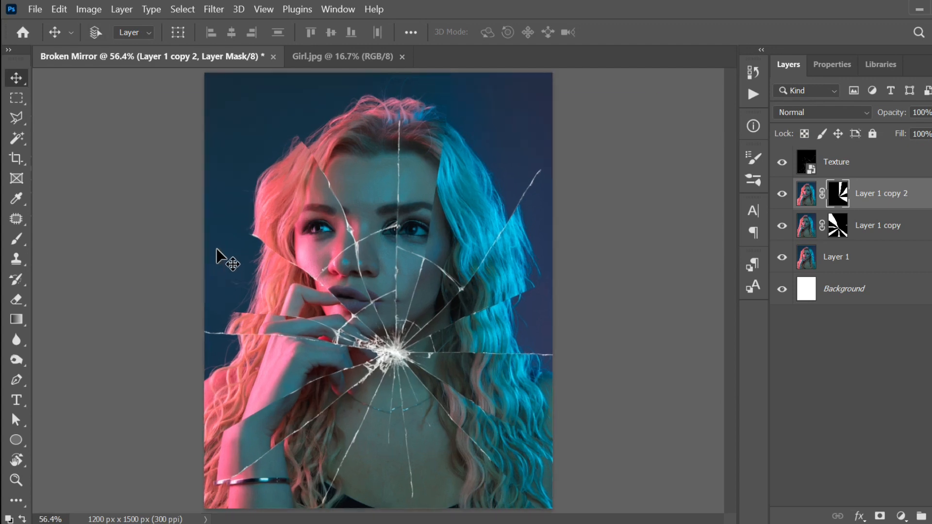
{"action": "left_click", "coordinate": [805, 194]}
{"action": "left_click", "coordinate": [858, 518]}
Step: Add a Multiply drop shadow with opacity 48%, distance 0, spread 4, size 10
{"action": "left_click", "coordinate": [865, 510]}
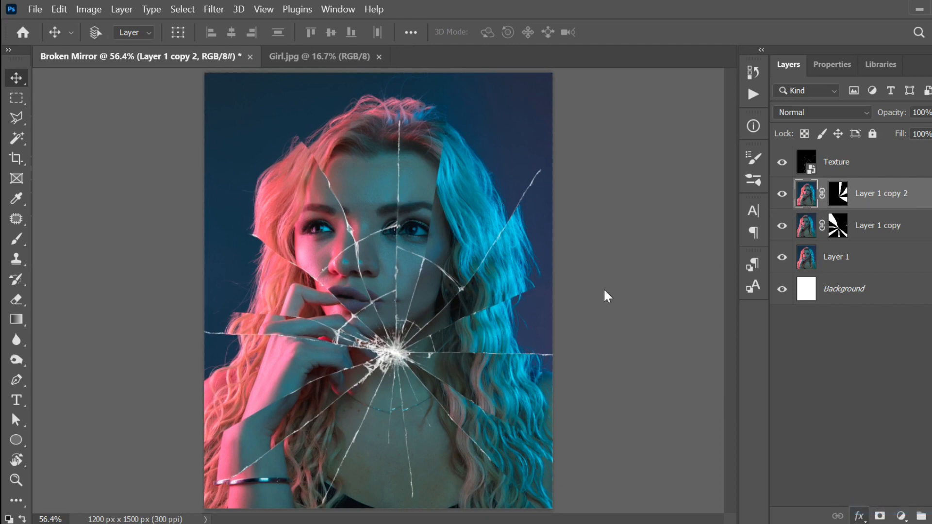
{"action": "left_click_drag", "start_coordinate": [563, 61], "coordinate": [731, 156]}
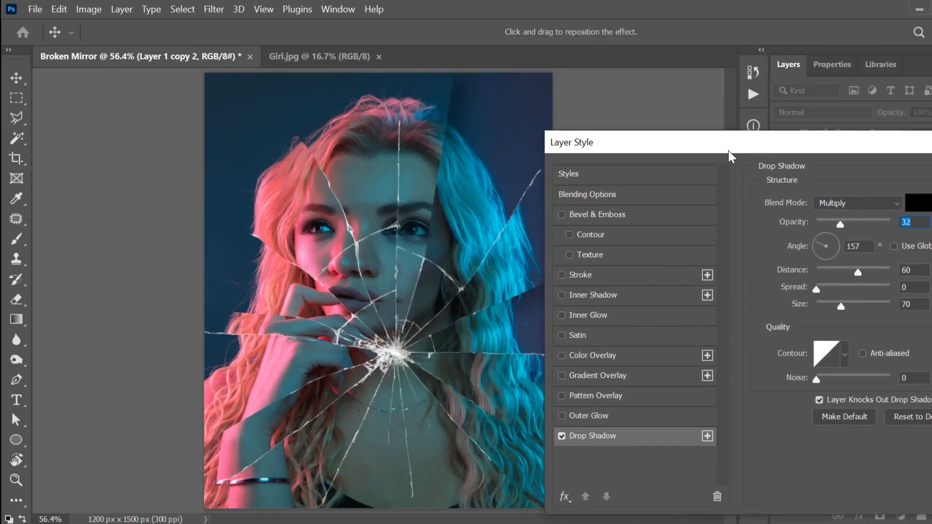
{"action": "type", "text": "100"}
{"action": "left_click_drag", "start_coordinate": [831, 268], "coordinate": [749, 270]}
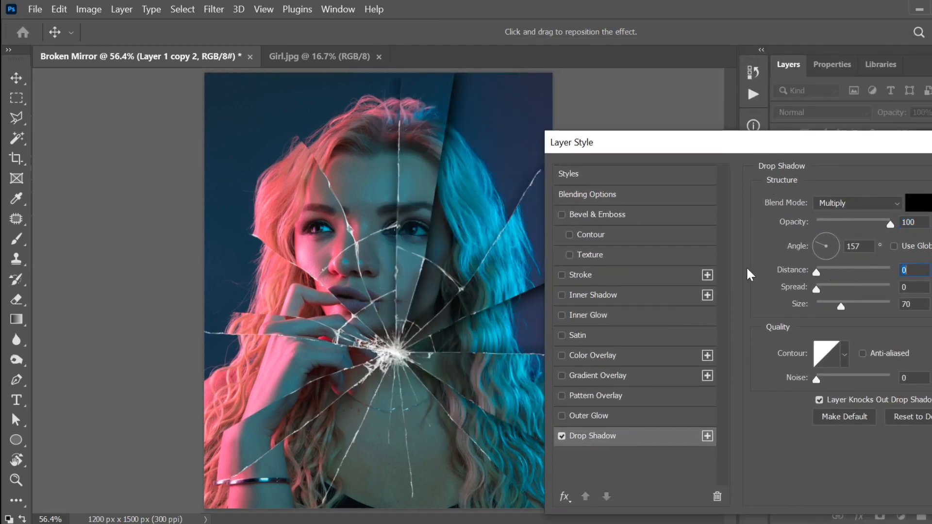
{"action": "left_click_drag", "start_coordinate": [834, 304], "coordinate": [731, 305]}
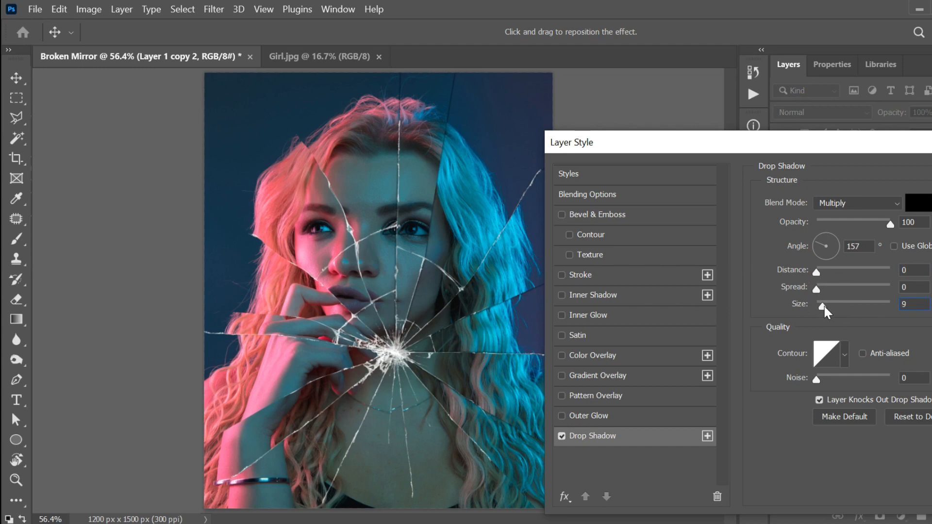
{"action": "left_click_drag", "start_coordinate": [825, 307], "coordinate": [825, 306]}
{"action": "left_click", "coordinate": [812, 274]}
{"action": "left_click_drag", "start_coordinate": [819, 289], "coordinate": [819, 289]}
{"action": "left_click", "coordinate": [847, 222]}
{"action": "left_click_drag", "start_coordinate": [846, 224], "coordinate": [852, 224]}
{"action": "left_click_drag", "start_coordinate": [894, 148], "coordinate": [721, 127]}
{"action": "left_click", "coordinate": [895, 154]}
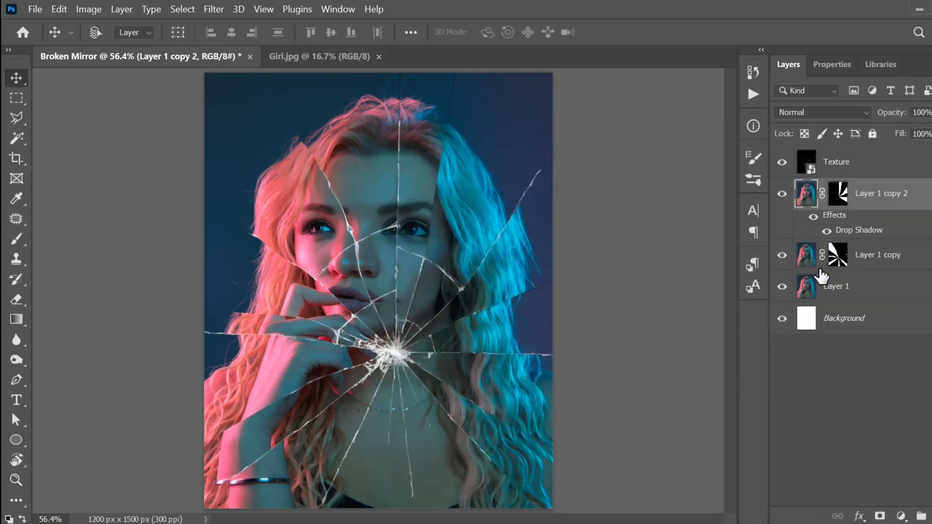
Step: Copy Layer 1 copy 2's layer style and paste it onto Layer 1 copy
{"action": "right_click", "coordinate": [870, 198]}
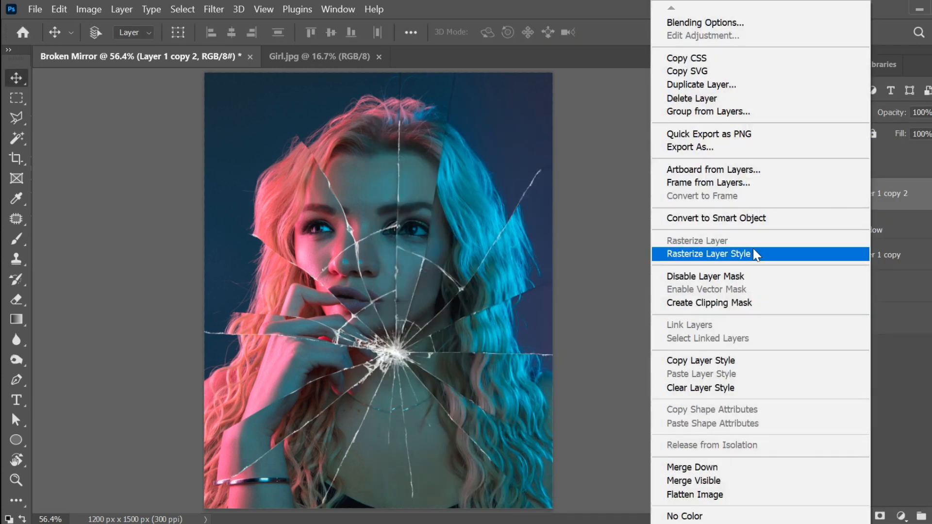
{"action": "left_click", "coordinate": [709, 359]}
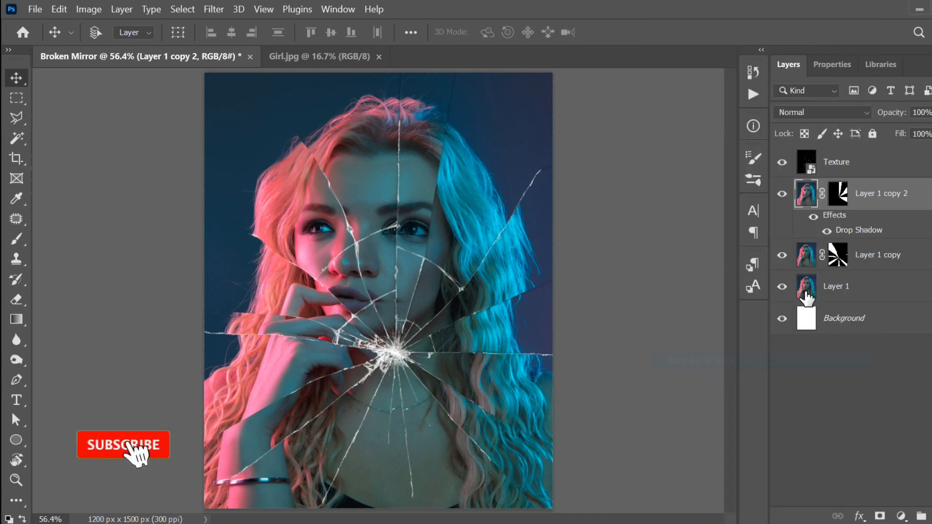
{"action": "right_click", "coordinate": [878, 256]}
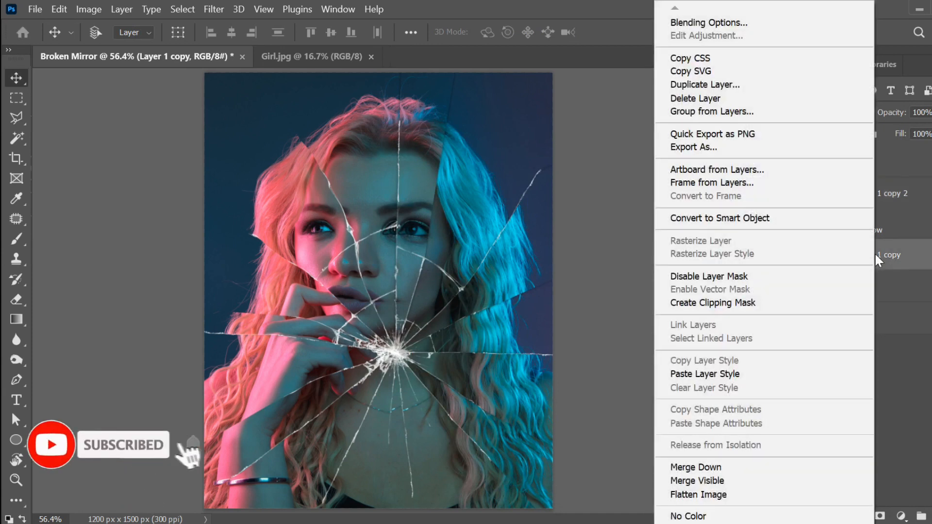
{"action": "left_click", "coordinate": [699, 373]}
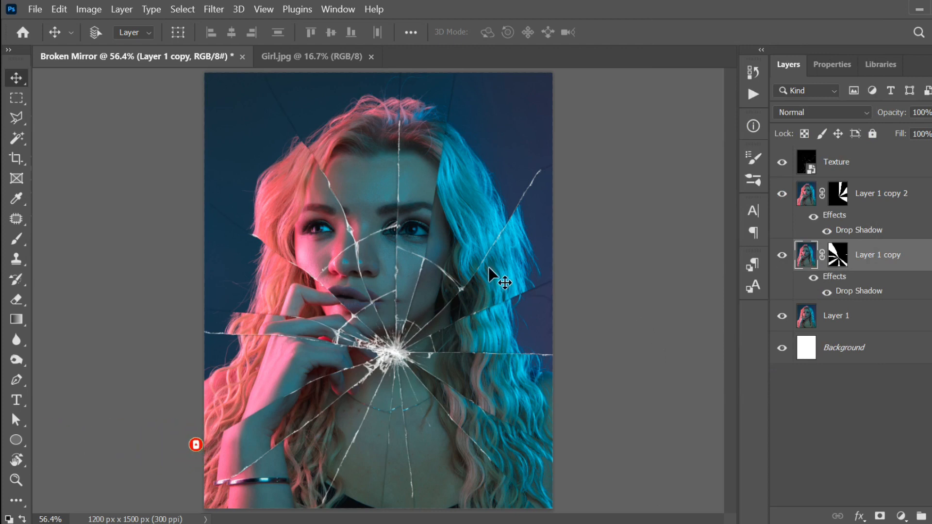
{"action": "scroll", "coordinate": [440, 241], "scroll_direction": "down", "scroll_amount": 2}
{"action": "scroll", "coordinate": [440, 241], "scroll_direction": "up", "scroll_amount": 2}
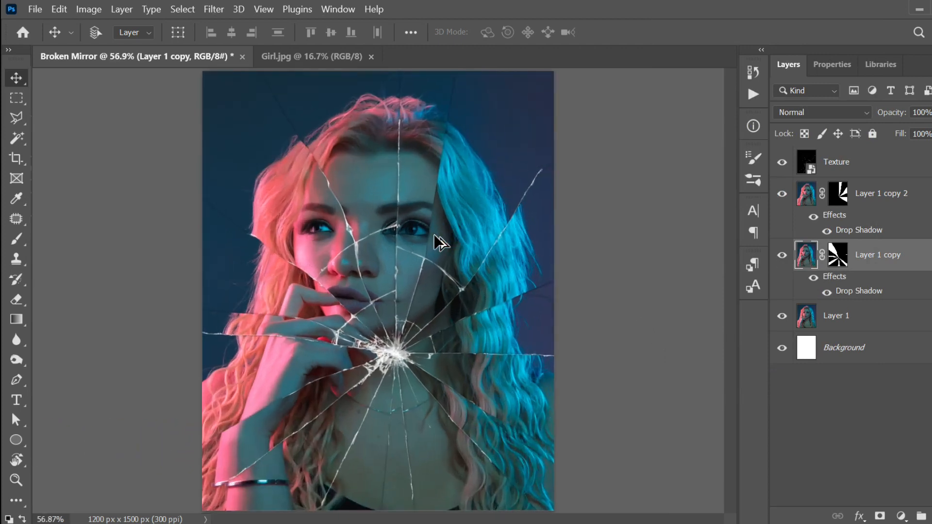
{"action": "scroll", "coordinate": [531, 305], "scroll_direction": "up", "scroll_amount": 5}
{"action": "scroll", "coordinate": [531, 305], "scroll_direction": "down", "scroll_amount": 3}
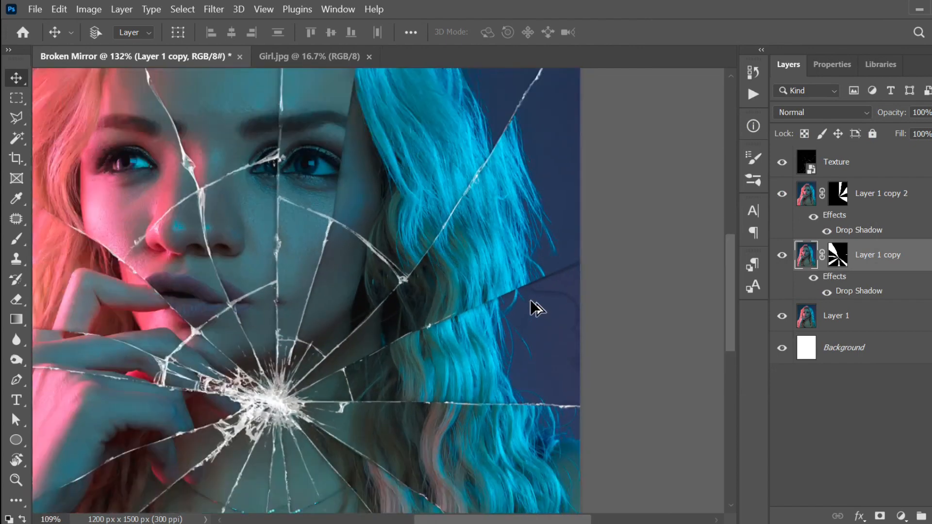
{"action": "scroll", "coordinate": [534, 307], "scroll_direction": "up", "scroll_amount": 3}
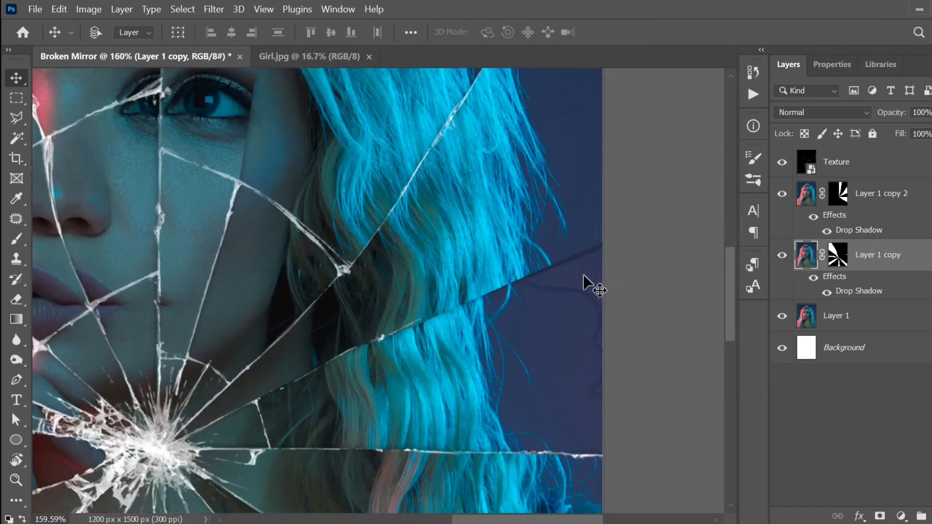
Step: Paint black over the leftover face outline on Layer 1 copy's mask in the lower-right shard
{"action": "left_click", "coordinate": [838, 206]}
{"action": "left_click", "coordinate": [836, 262]}
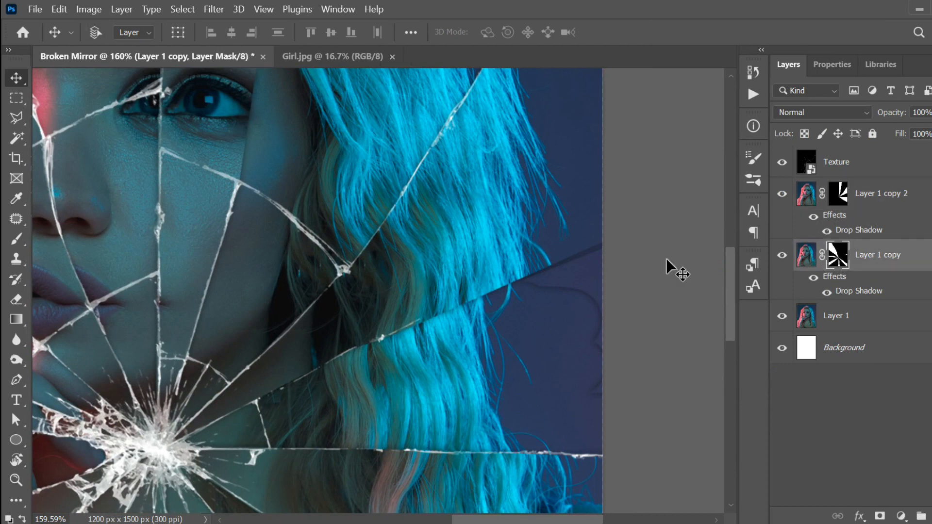
{"action": "key", "text": "b"}
{"action": "mouse_move", "coordinate": [595, 269]}
{"action": "left_mouse_down"}
{"action": "mouse_move", "coordinate": [547, 303]}
{"action": "mouse_move", "coordinate": [604, 283]}
{"action": "mouse_move", "coordinate": [522, 294]}
{"action": "mouse_move", "coordinate": [618, 252]}
{"action": "mouse_move", "coordinate": [602, 395]}
{"action": "mouse_move", "coordinate": [542, 273]}
{"action": "left_mouse_up"}
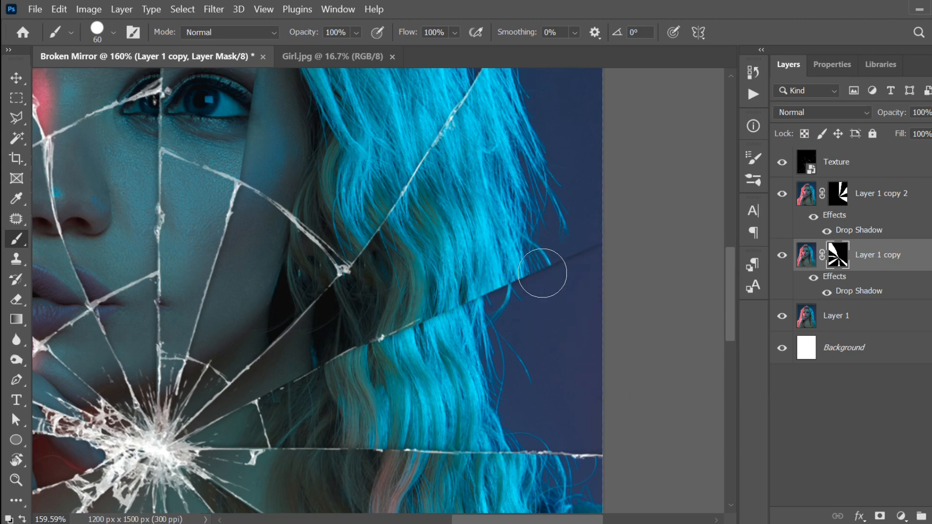
{"action": "scroll", "coordinate": [587, 307], "scroll_direction": "down", "scroll_amount": 5}
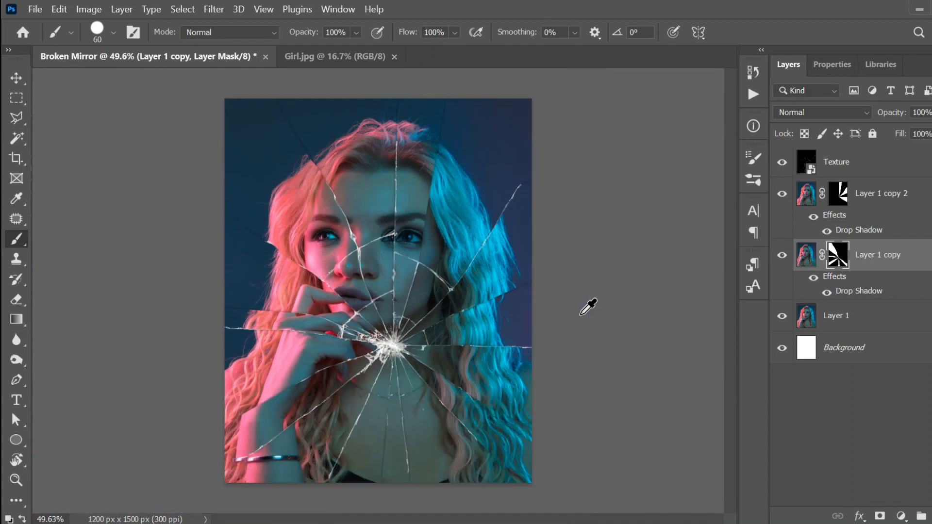
Step: Switch back to the Move tool and bring up the Save dialog with Ctrl+S
{"action": "left_click", "coordinate": [16, 77]}
{"action": "scroll", "coordinate": [301, 179], "scroll_direction": "up", "scroll_amount": 2}
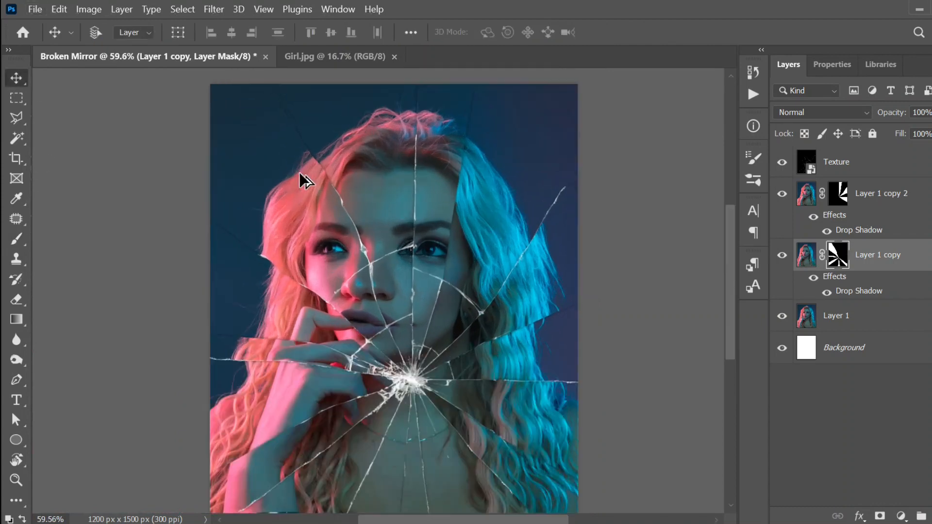
{"action": "scroll", "coordinate": [300, 179], "scroll_direction": "down", "scroll_amount": 1}
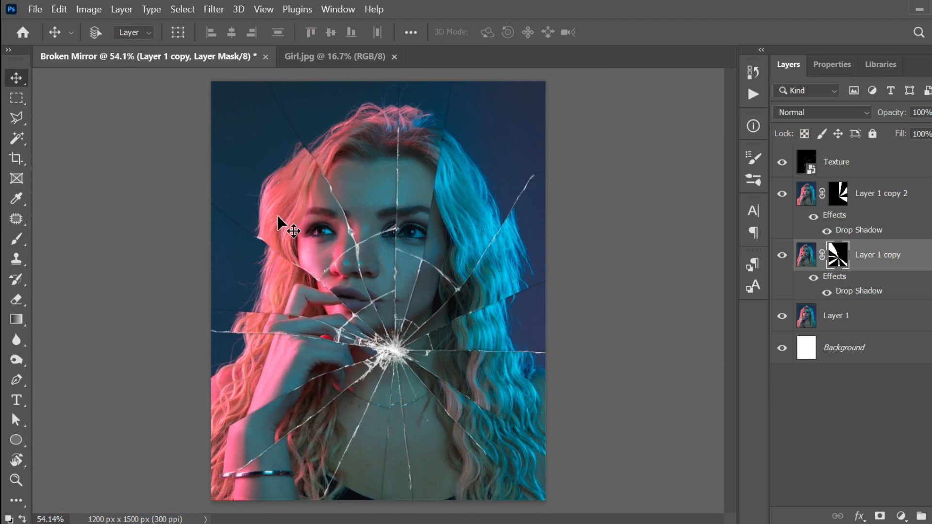
{"action": "key", "text": "ctrl"}
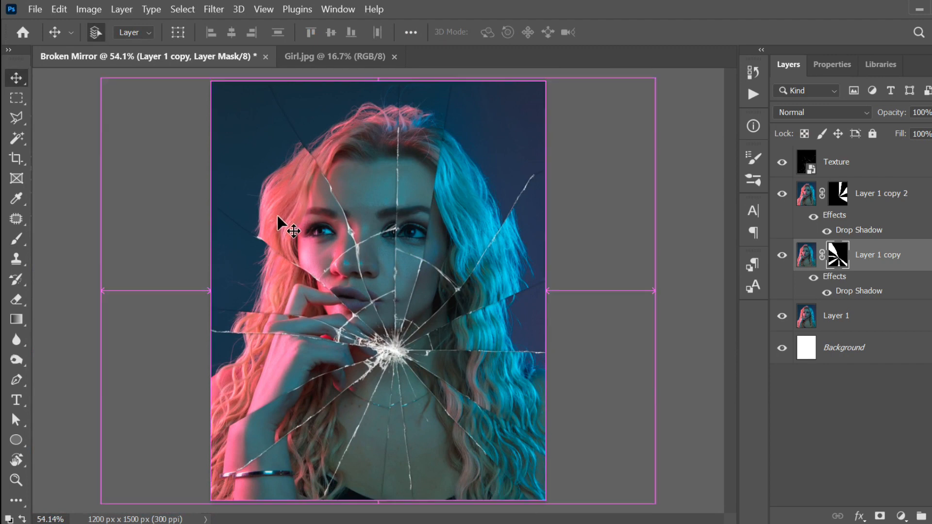
{"action": "left_click", "coordinate": [277, 216], "text": "ctrl"}
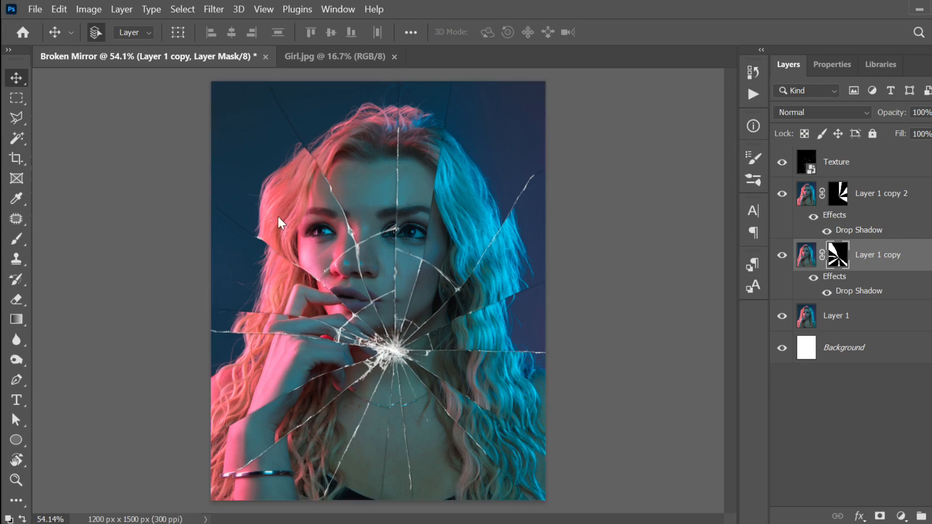
{"action": "key", "text": "ctrl+s"}
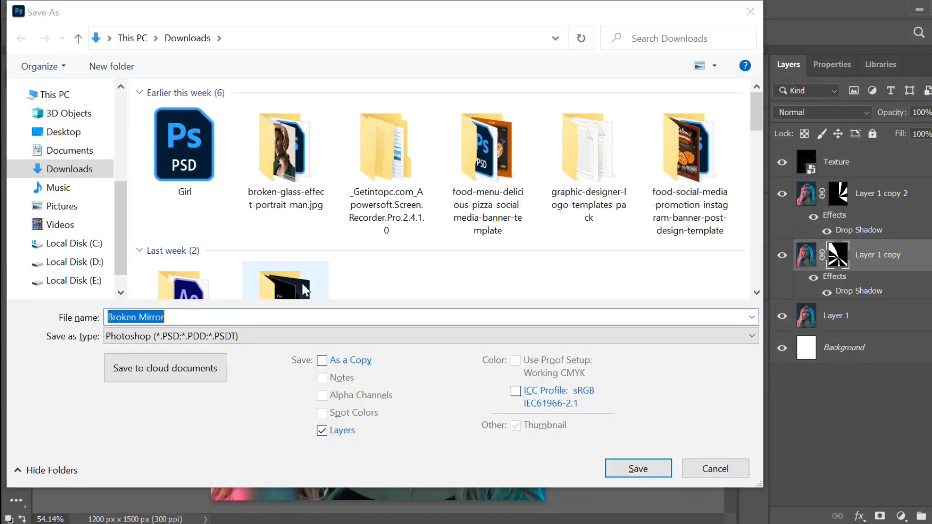
Step: Save the artwork as Broken Mirror.psd in the Broken Mirror project folder
{"action": "key", "text": "alt+Tab"}
{"action": "left_click", "coordinate": [430, 120]}
{"action": "key", "text": "ctrl+c"}
{"action": "key", "text": "alt+Tab"}
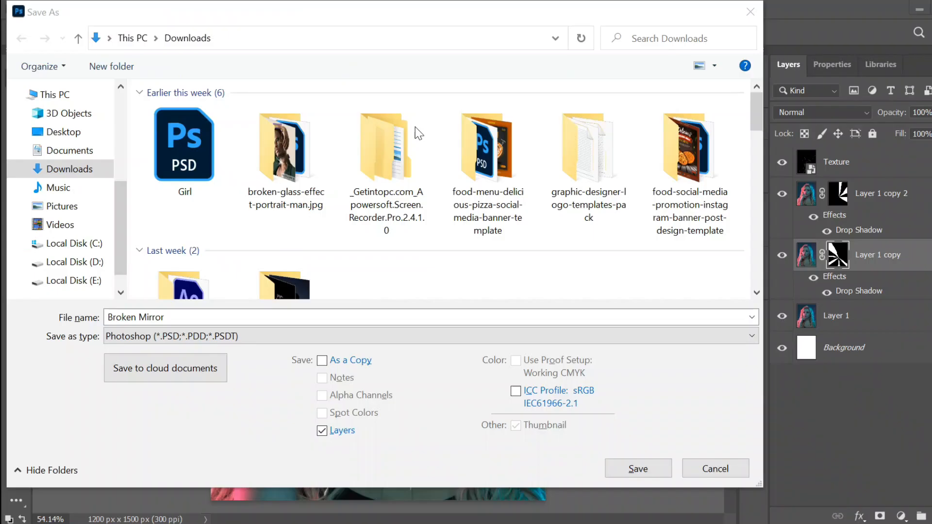
{"action": "key", "text": "ctrl+v"}
{"action": "key", "text": "Return"}
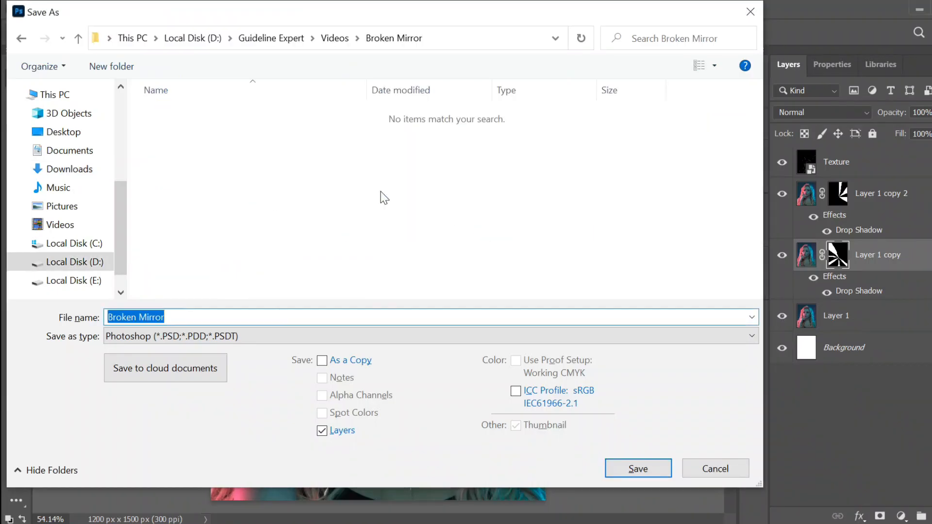
{"action": "left_click", "coordinate": [653, 467]}
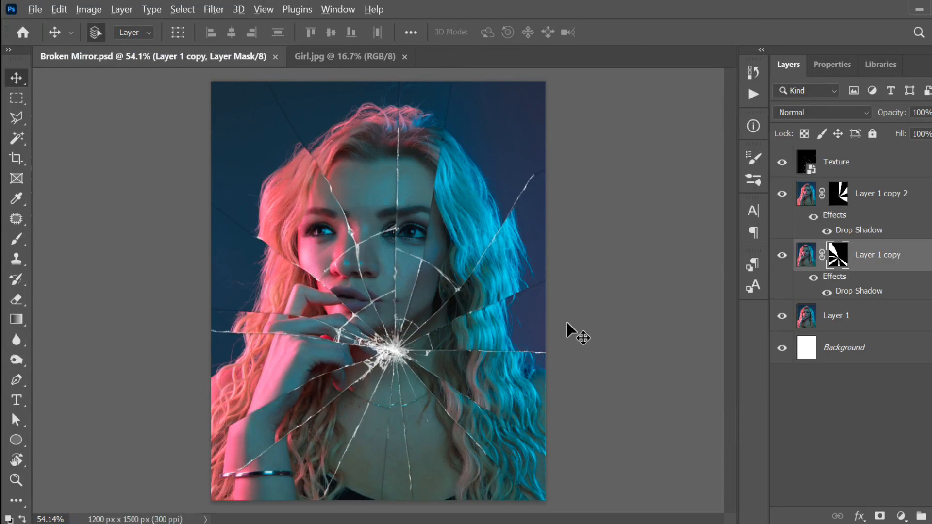
Step: Save a JPEG copy, Broken Mirror copy.jpg, at maximum quality 12
{"action": "key", "text": "alt+ctrl+s"}
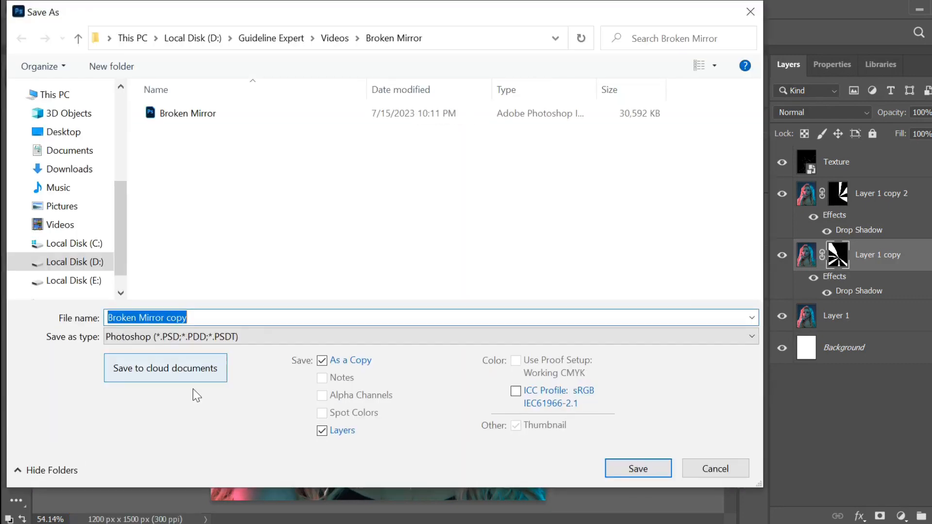
{"action": "left_click", "coordinate": [224, 337]}
{"action": "left_click", "coordinate": [191, 167]}
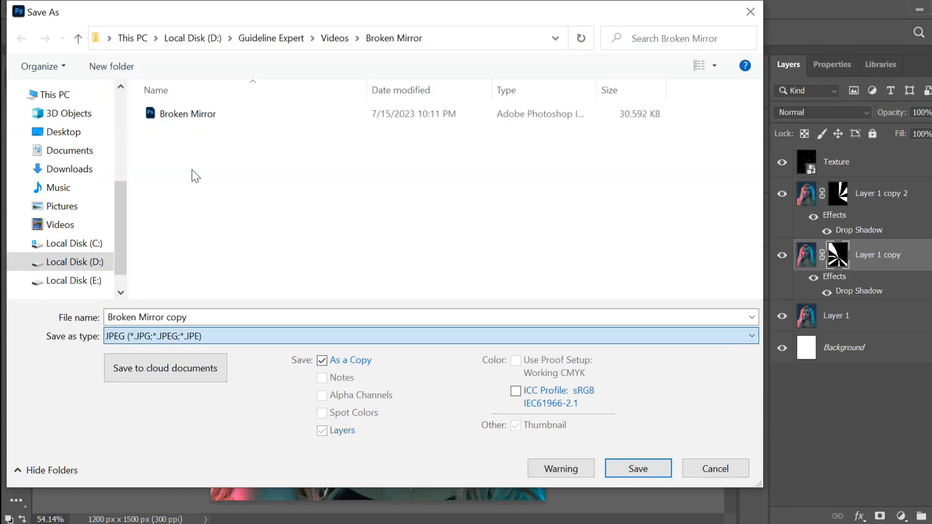
{"action": "left_click", "coordinate": [651, 465]}
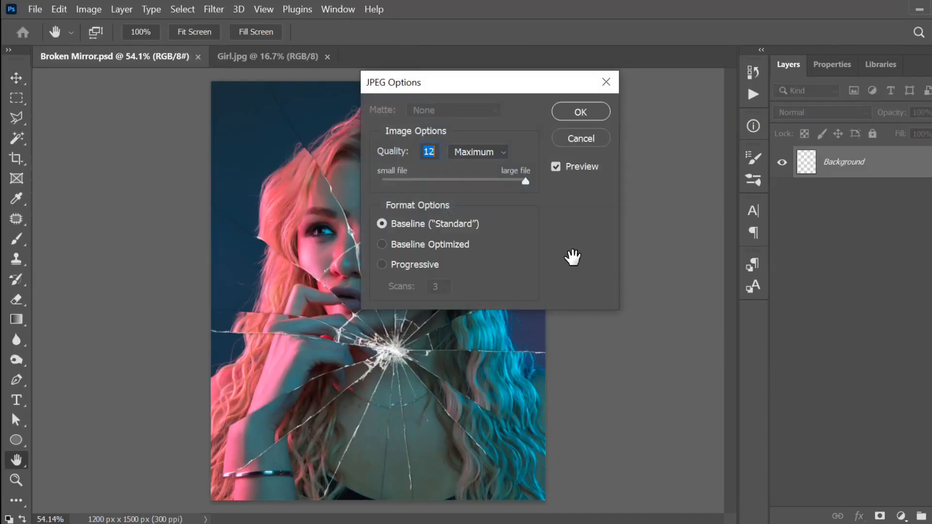
{"action": "left_click", "coordinate": [575, 112]}
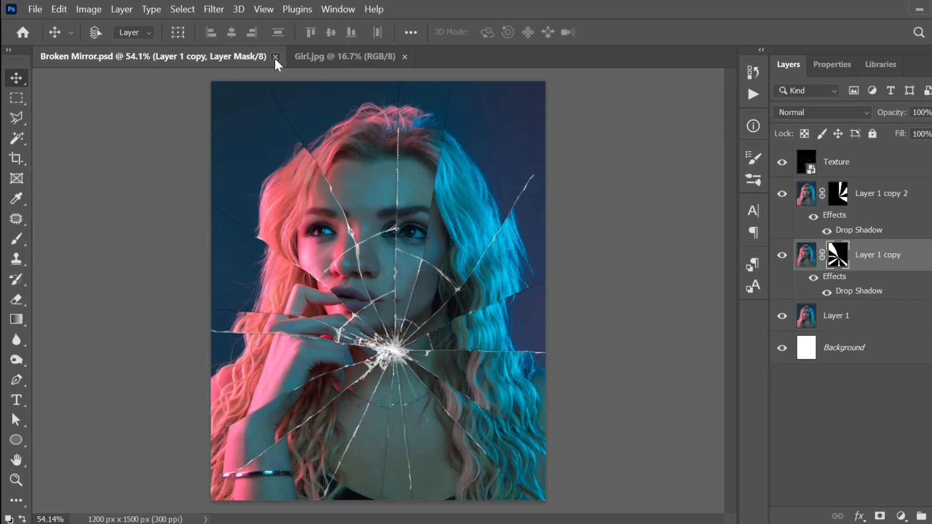
Step: Close Broken Mirror.psd and view Broken Mirror copy.jpg in the image viewer
{"action": "left_click", "coordinate": [275, 57]}
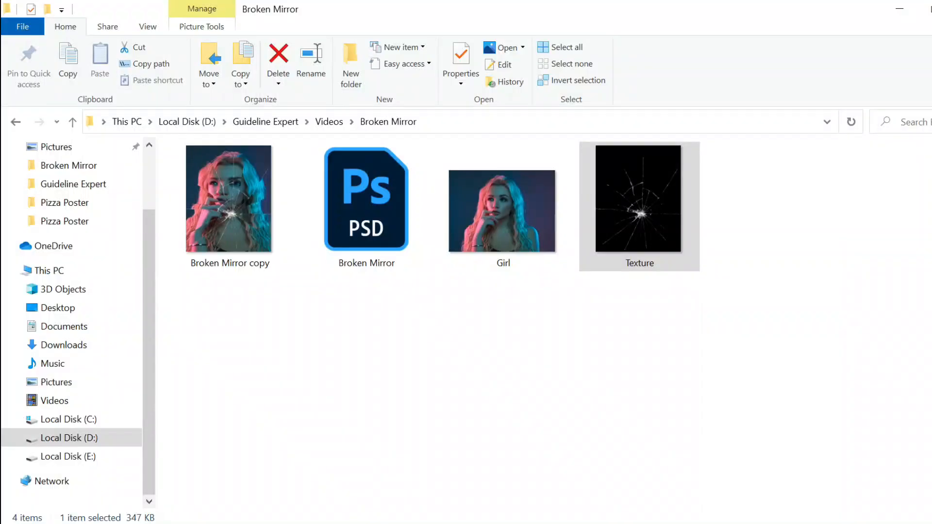
{"action": "left_click", "coordinate": [273, 246]}
{"action": "double_click", "coordinate": [256, 223]}
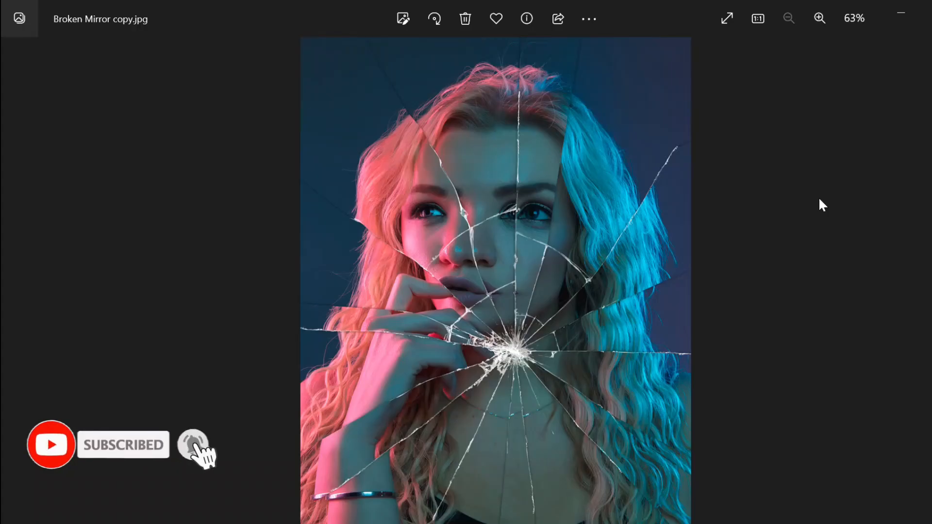
{"action": "key", "text": "Right"}
{"action": "key", "text": "Left"}
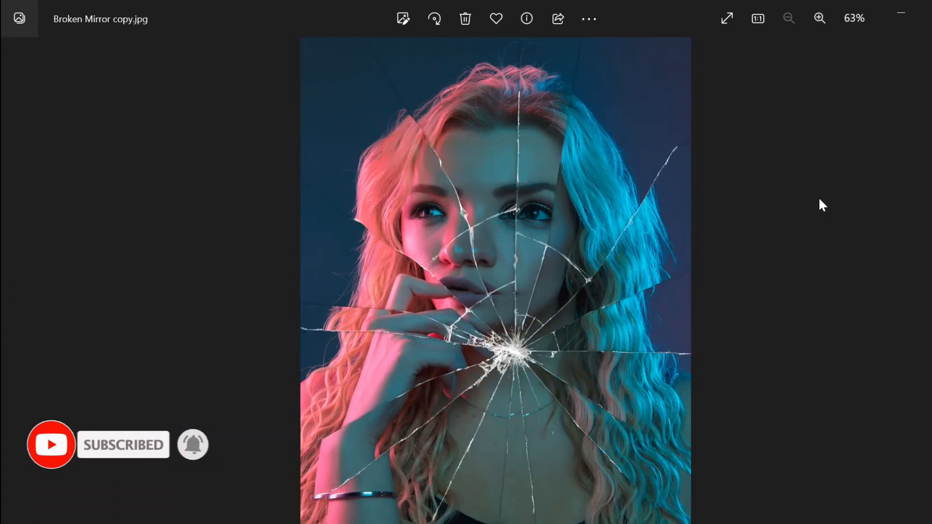
{"action": "key", "text": "Right"}
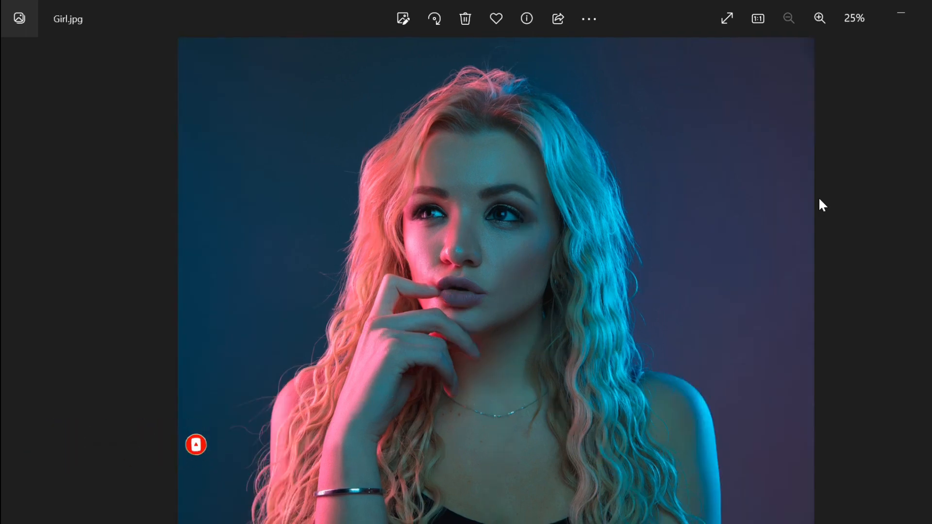
{"action": "key", "text": "Left"}
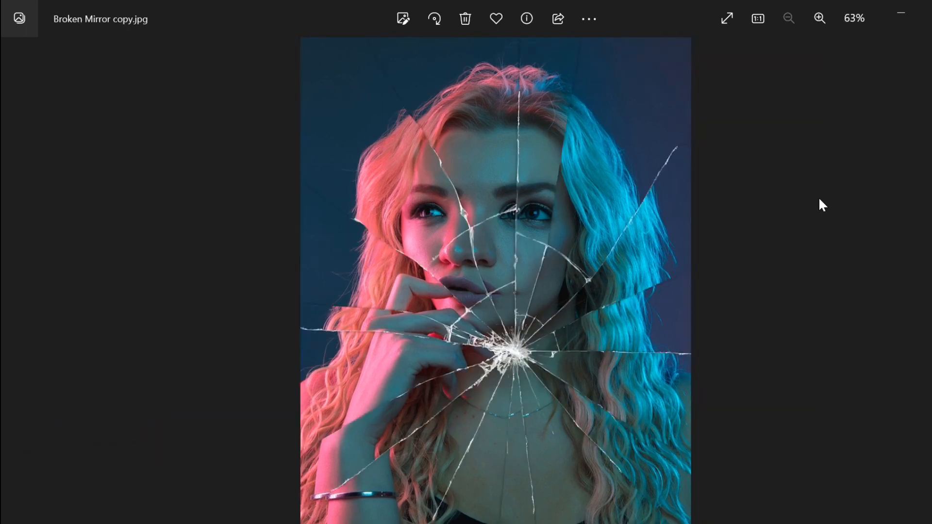